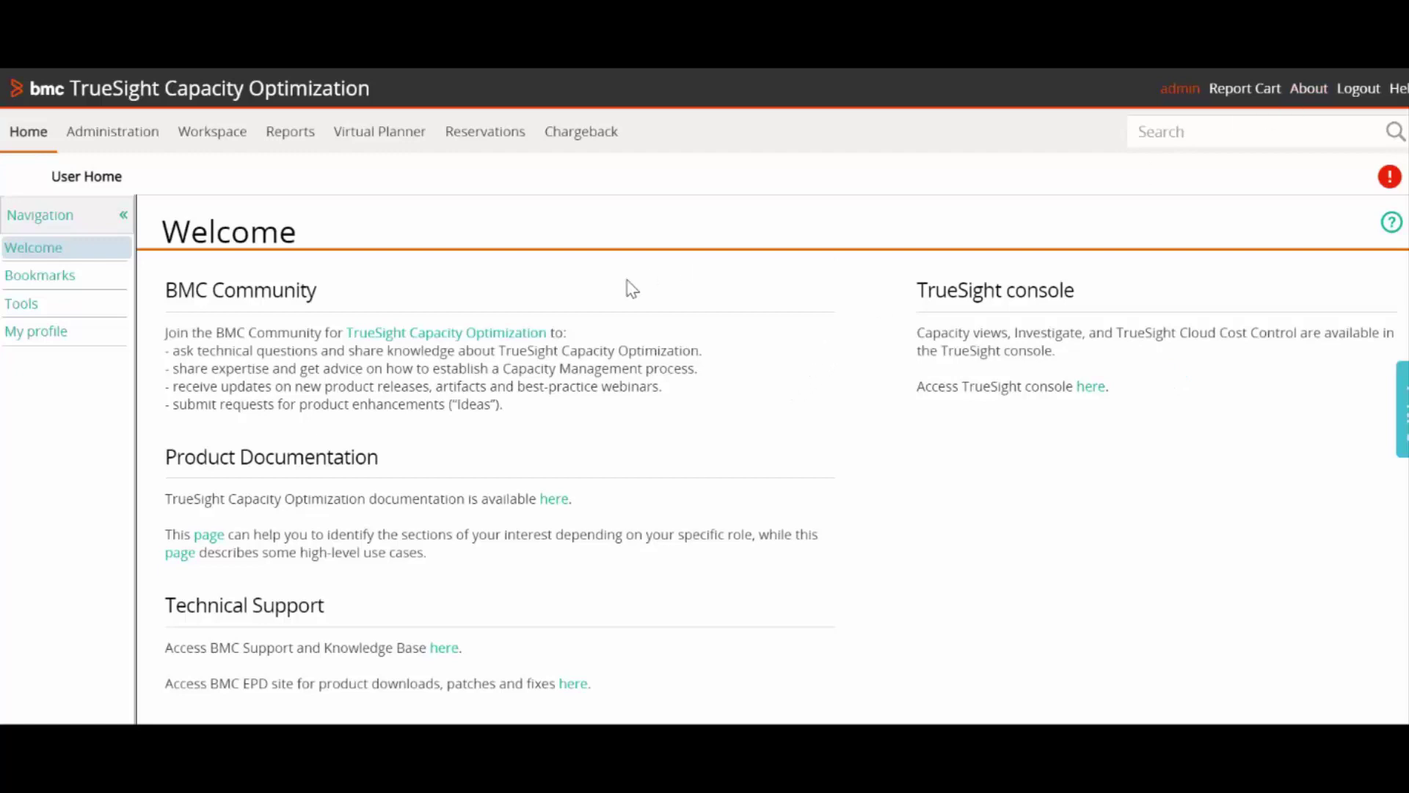
- Open the rule-based custom statistics in the Data Warehouse administration area
click(155, 141)
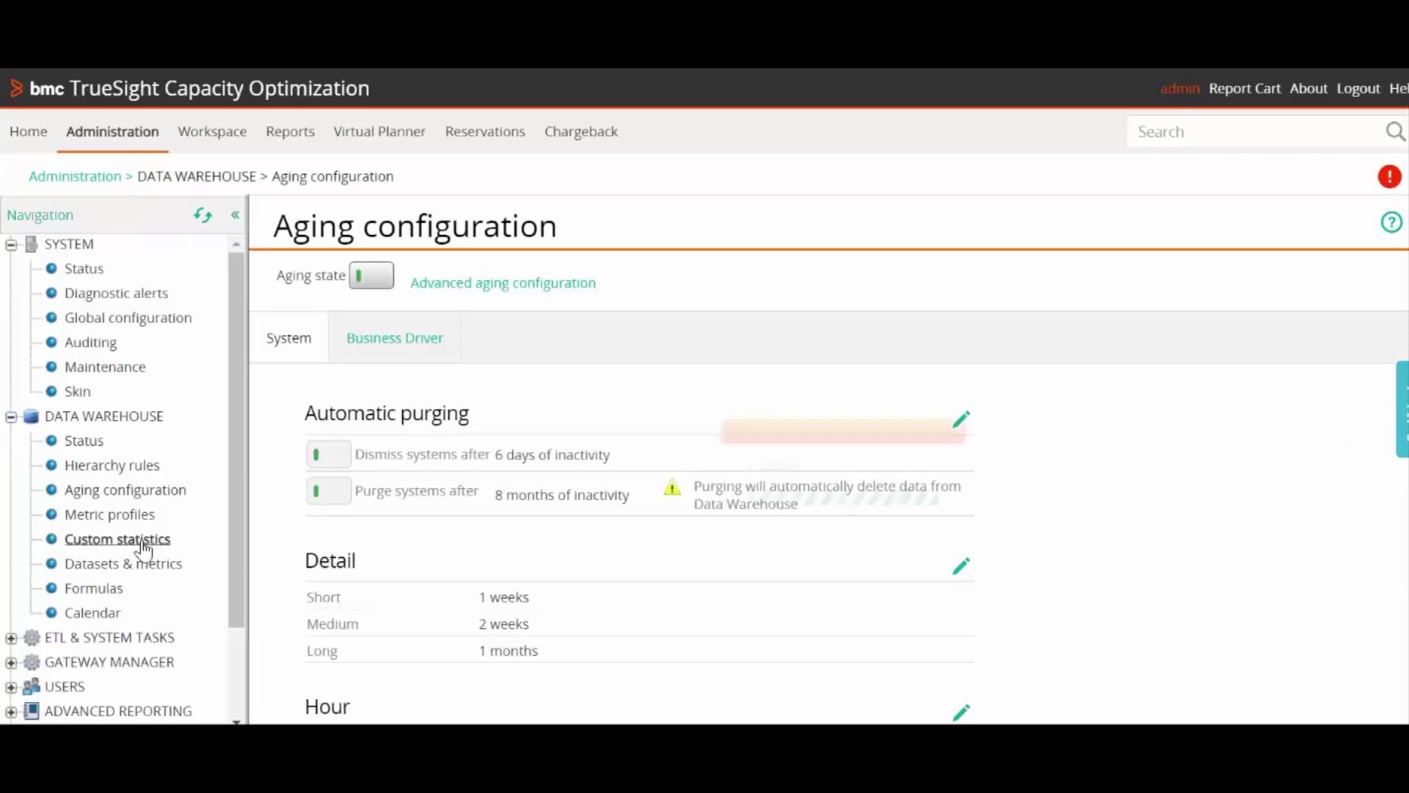
click(143, 545)
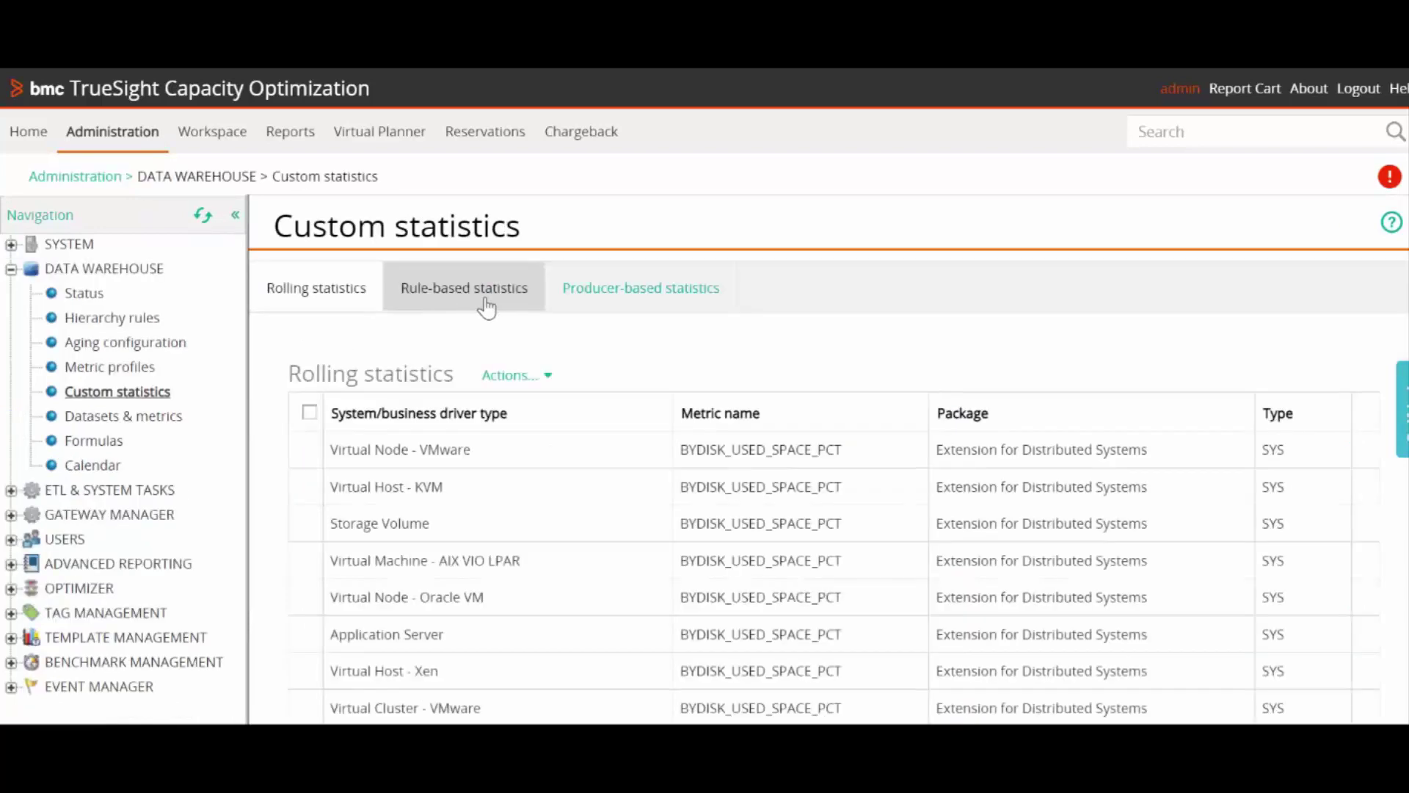
click(488, 306)
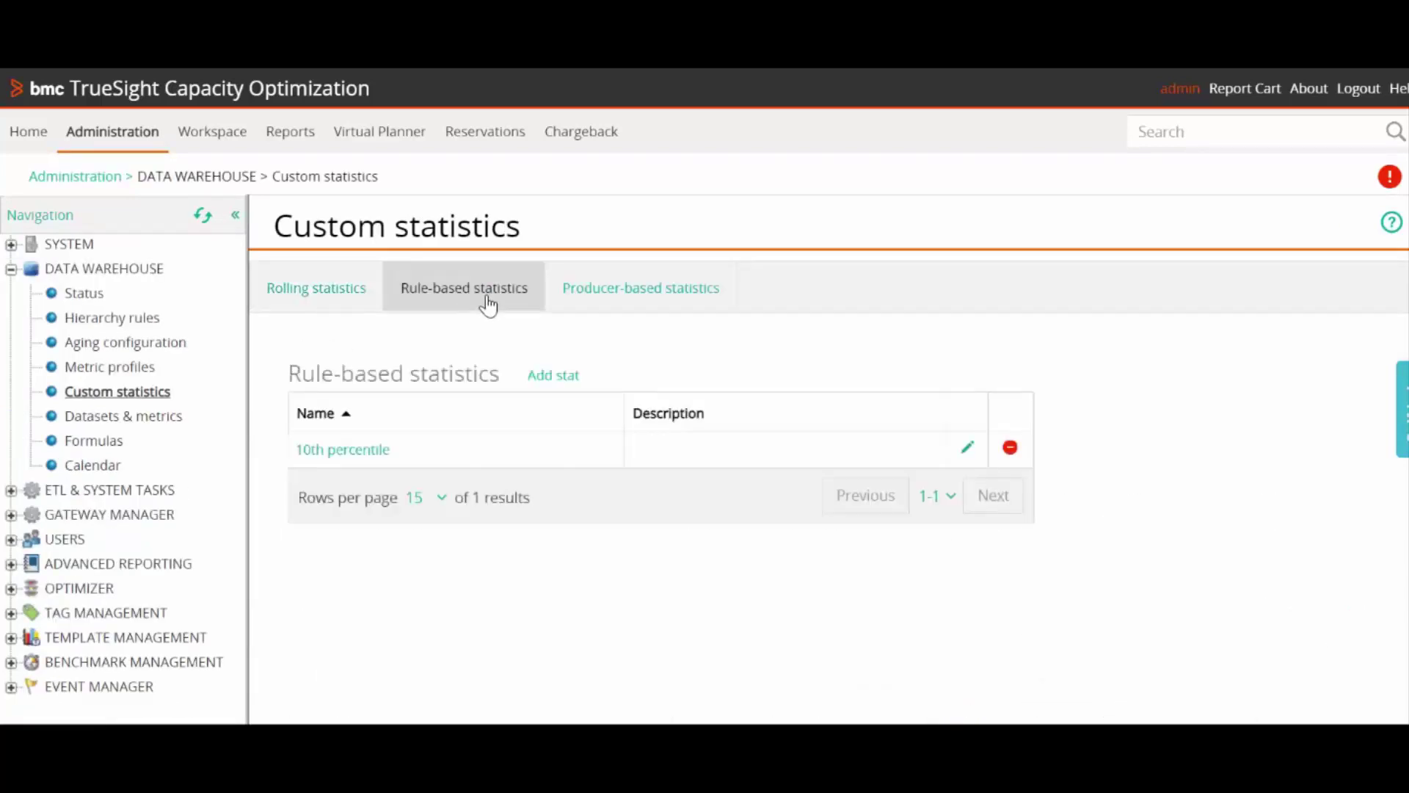
- Start a new rule-based statistic named 95th percentile and set its type to Percentile
click(546, 385)
click(600, 324)
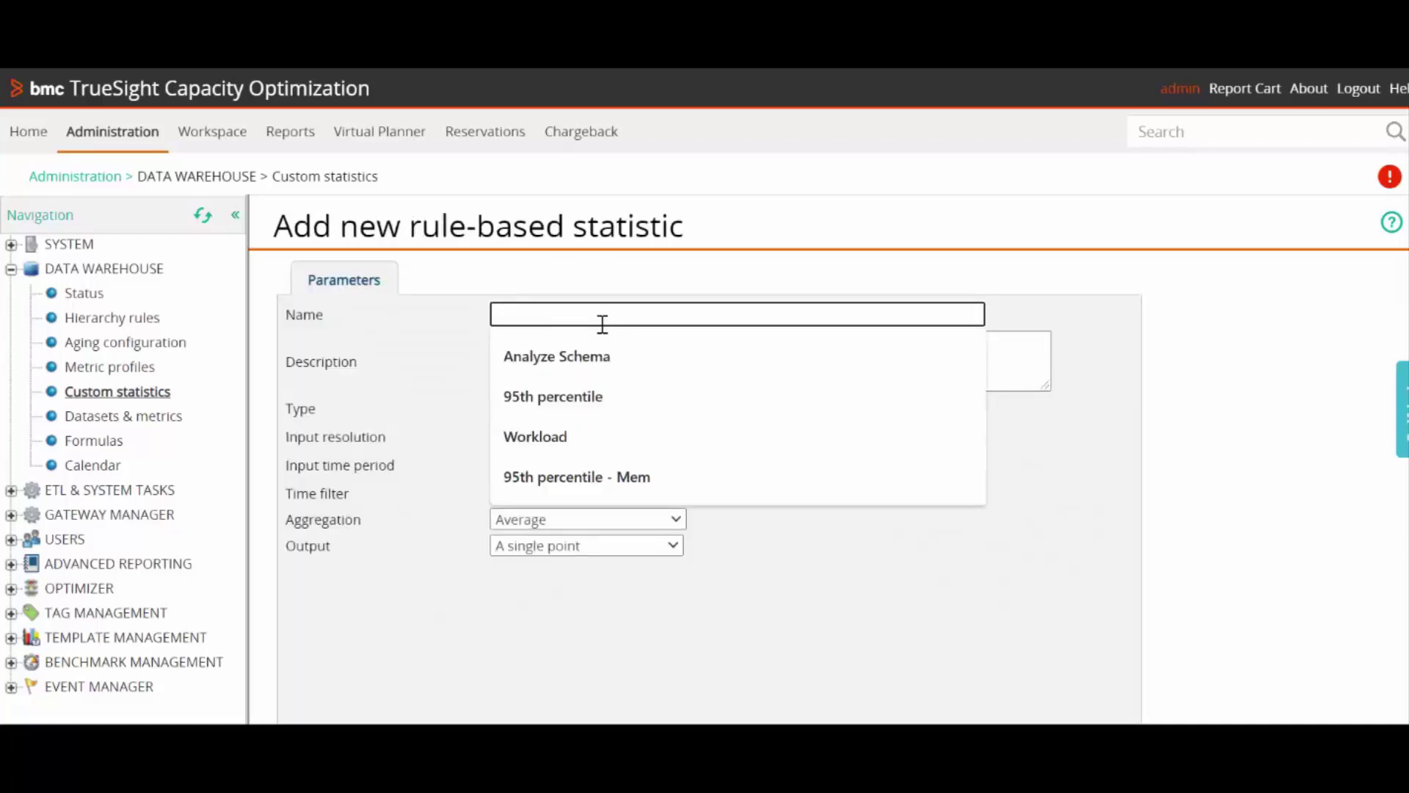
text(9)
key(Down)
key(Return)
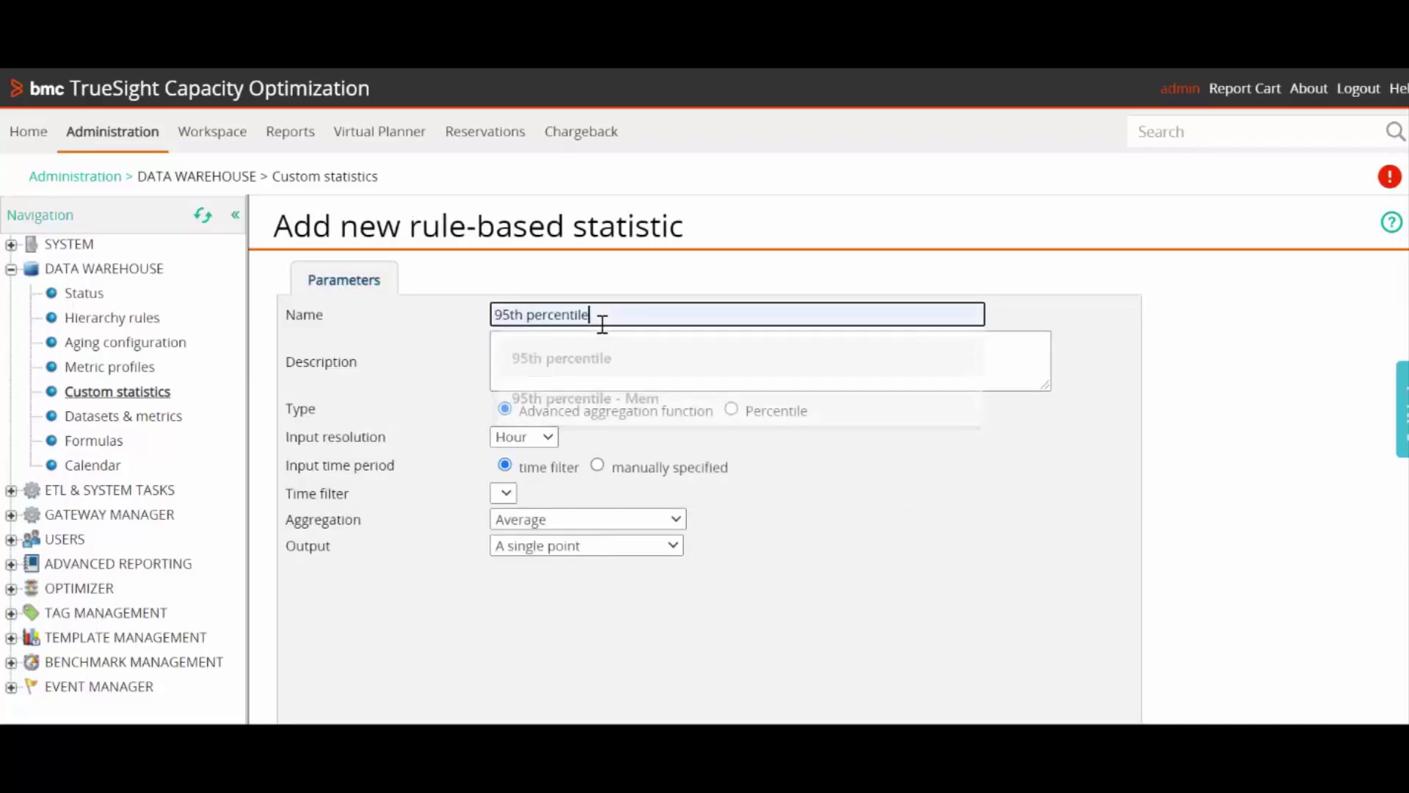
click(732, 410)
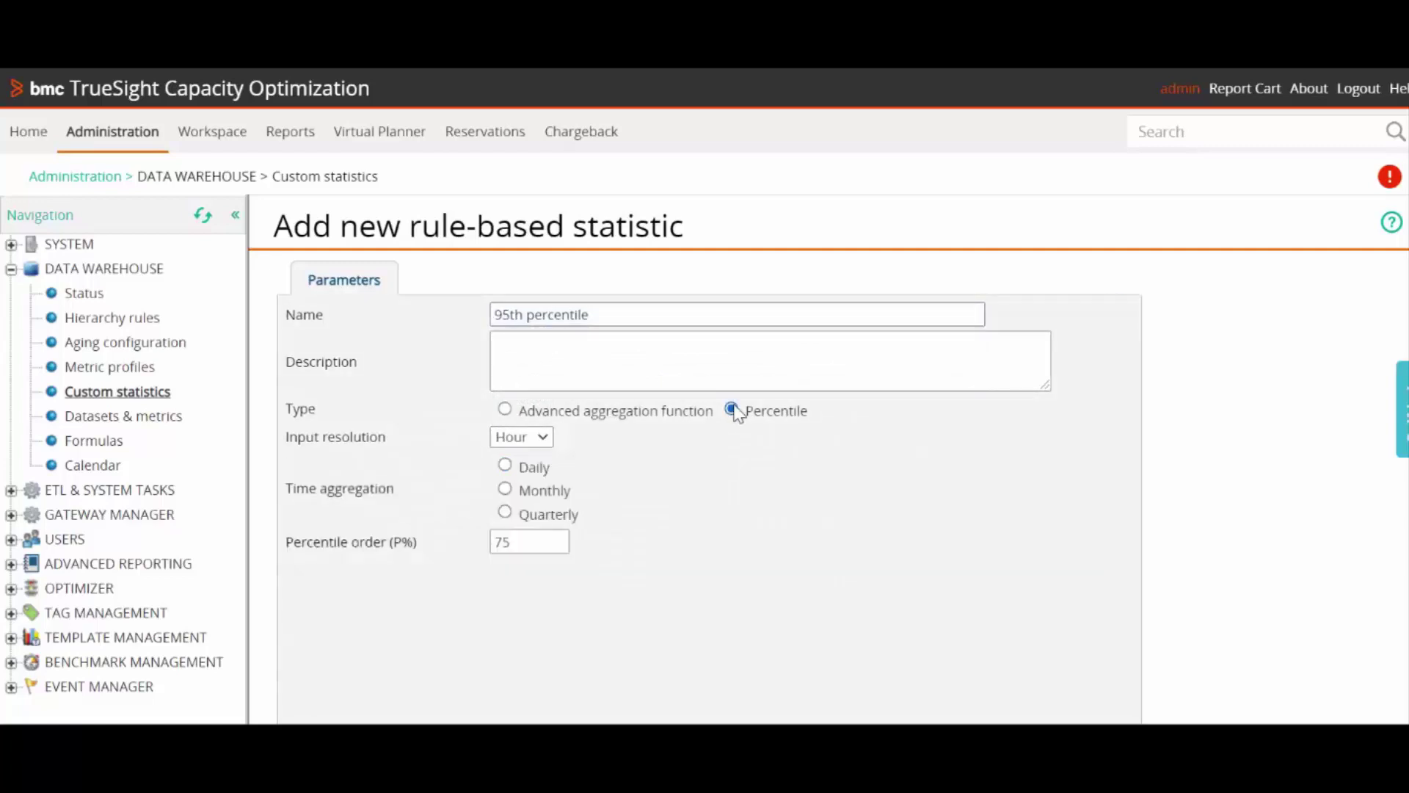
- Show the advanced parameters, then set the time aggregation to Monthly and the input statistic to Average
scroll(964, 597, down, 3)
click(969, 659)
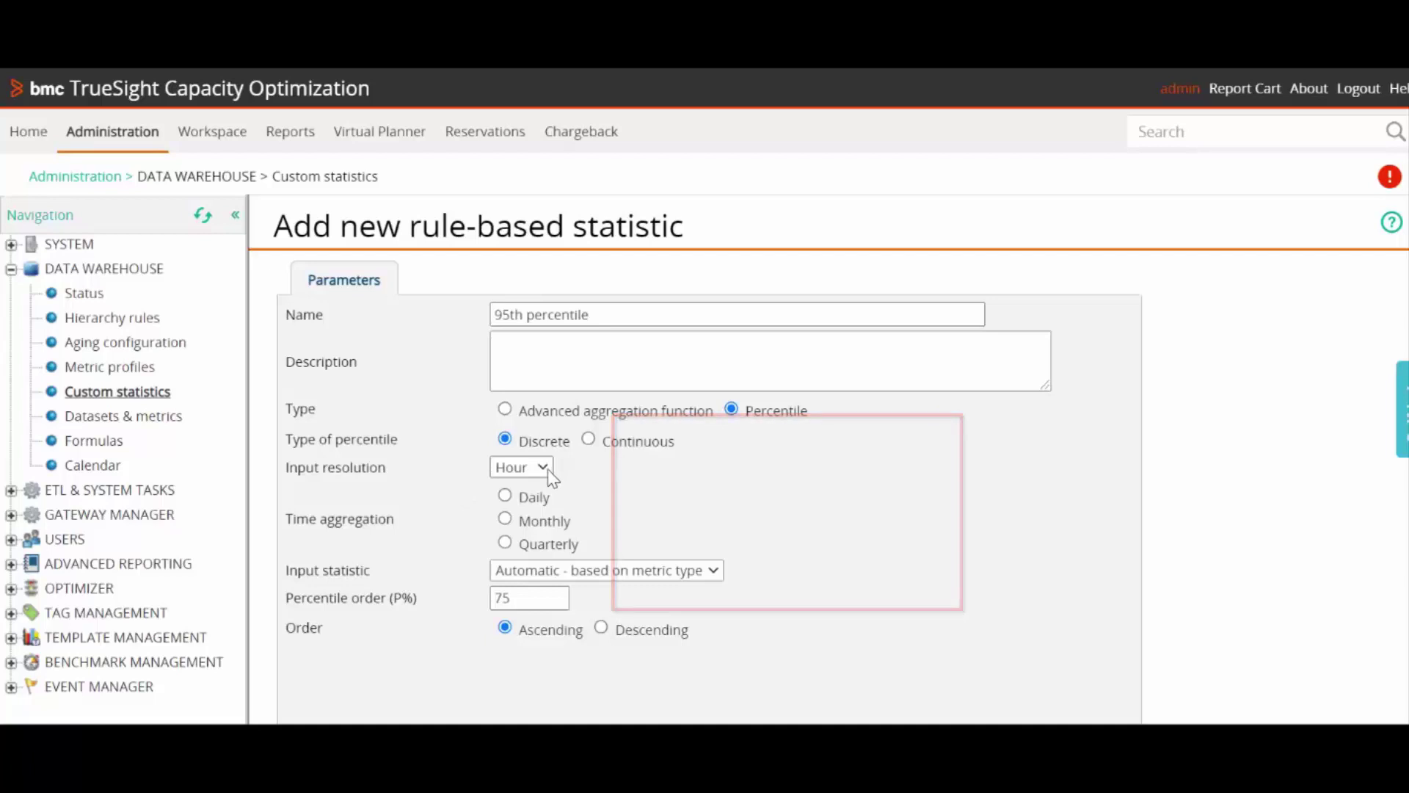
click(505, 520)
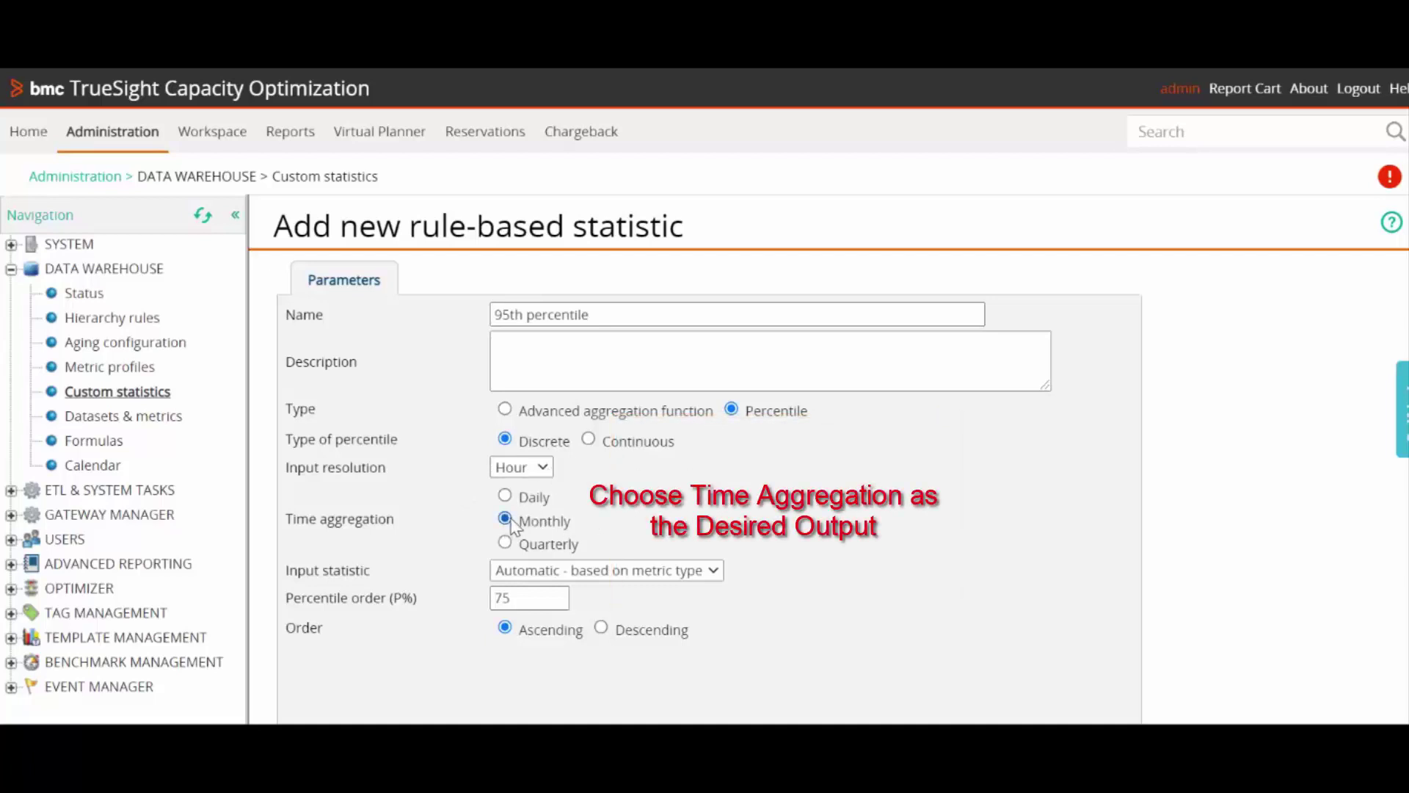
scroll(806, 495, down, 2)
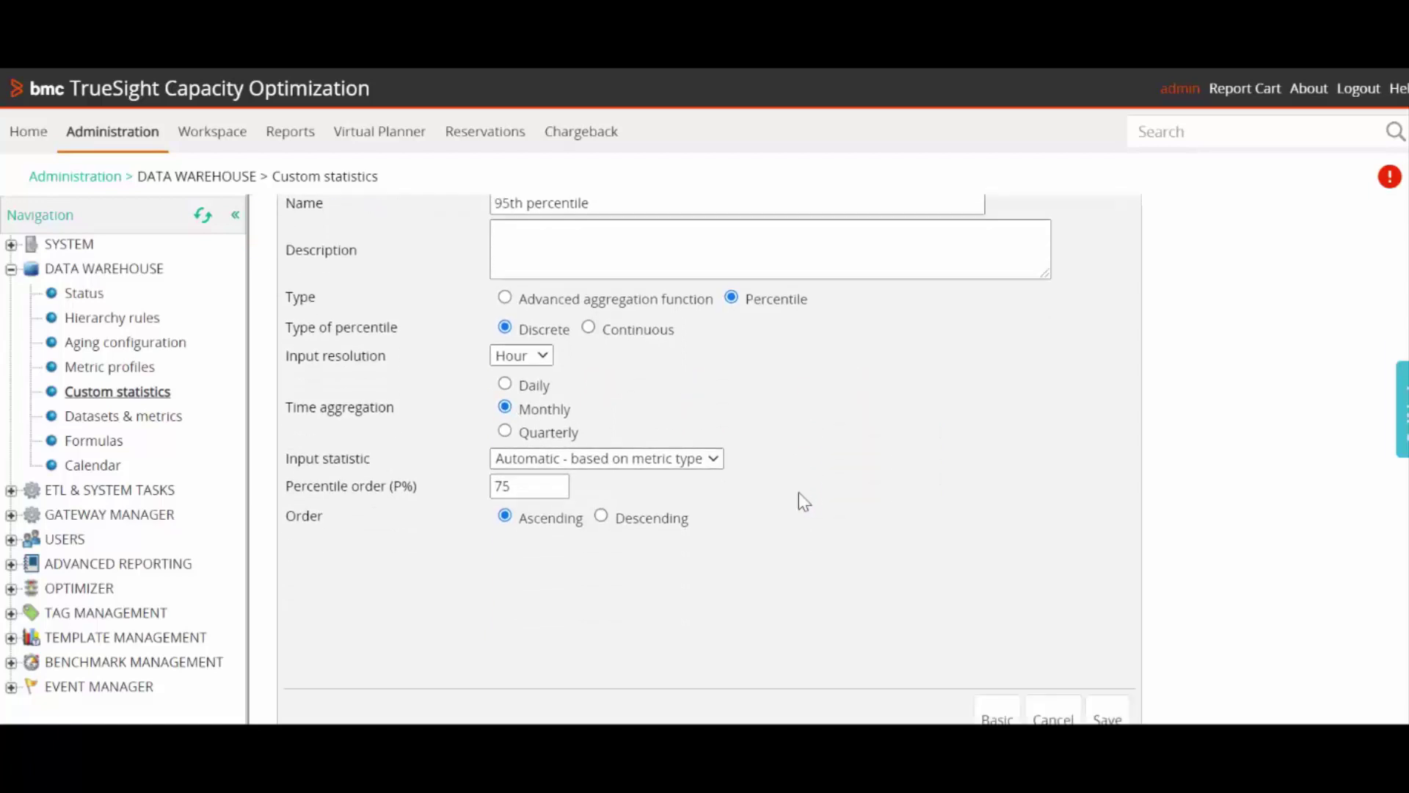
click(715, 461)
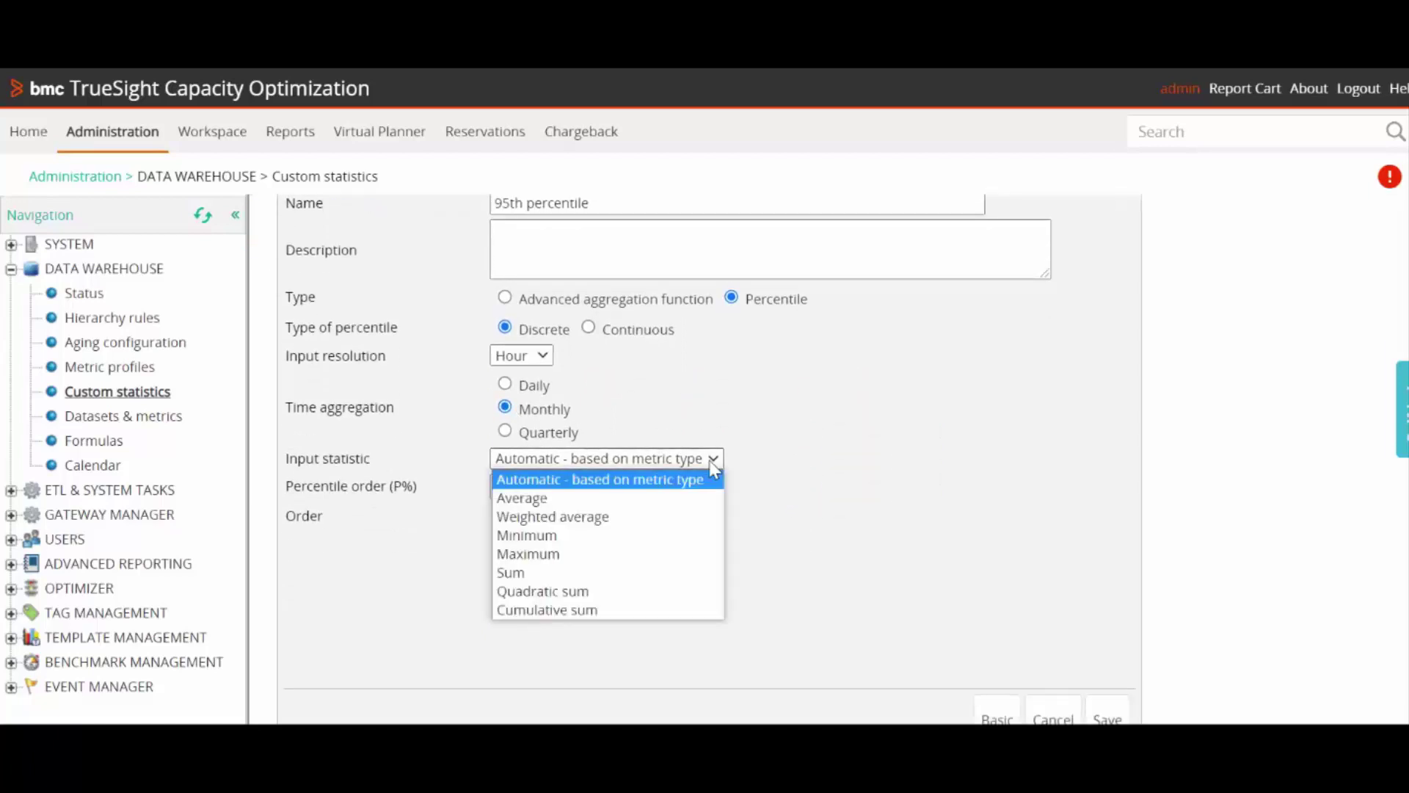
click(671, 498)
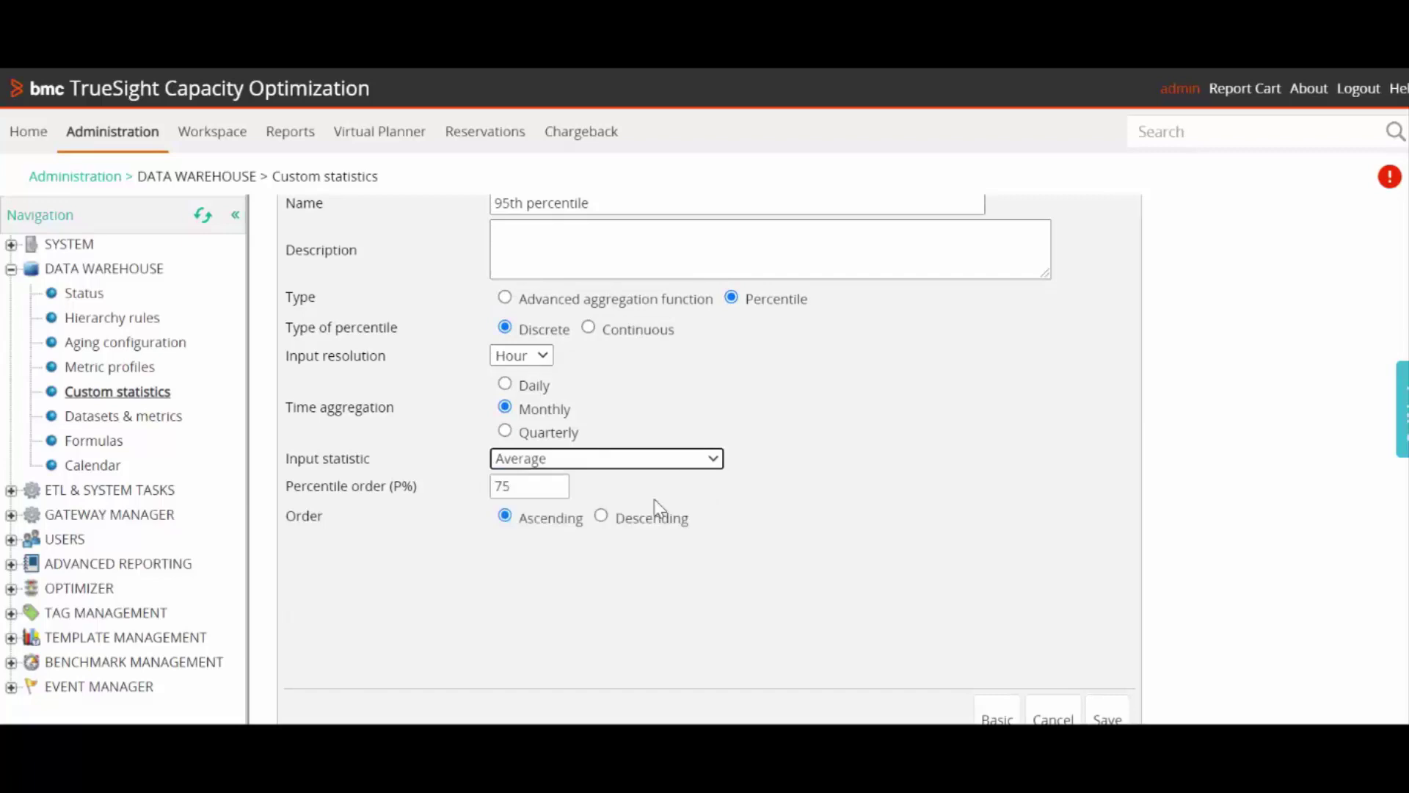
- Set the percentile order to 95 and save the new statistic
drag(541, 487, 484, 492)
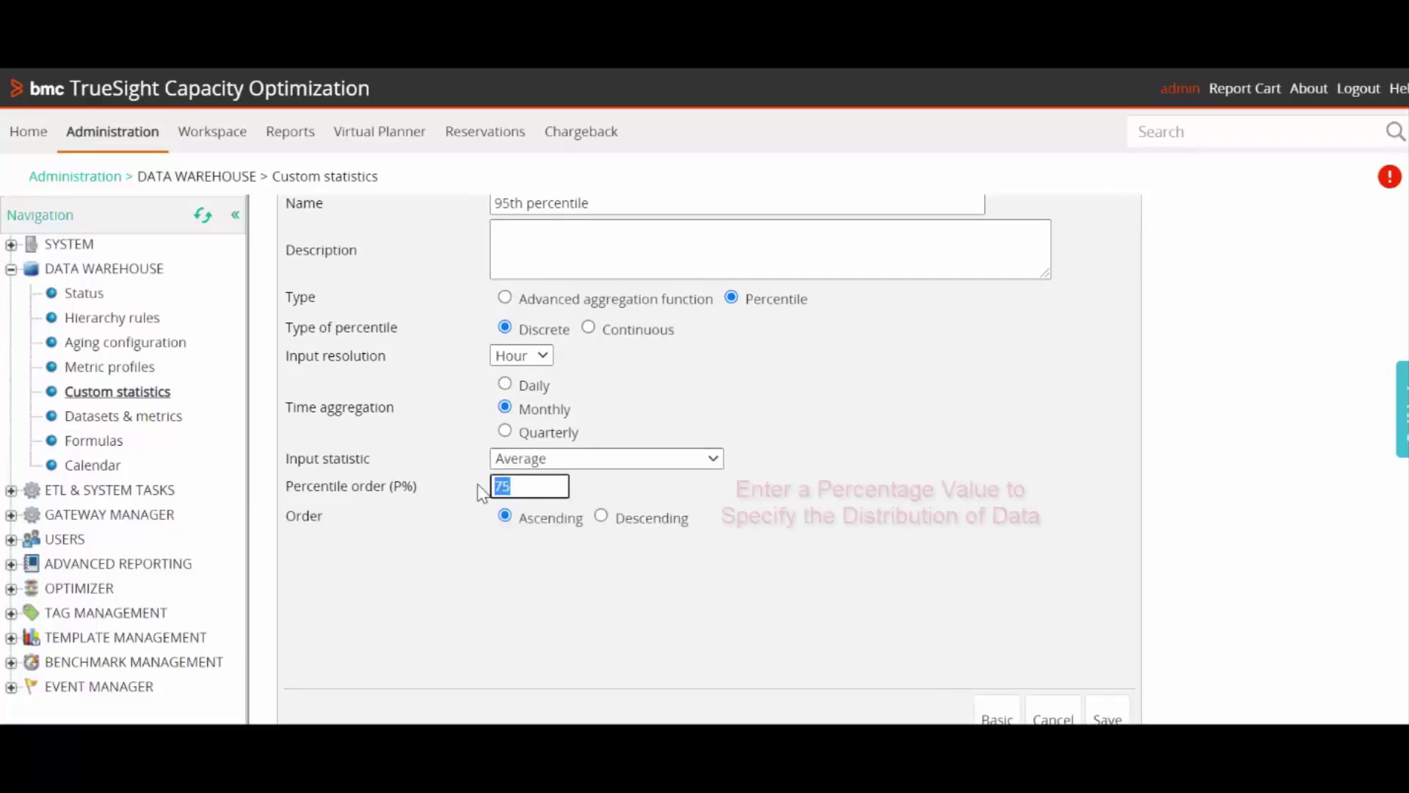
text(9)
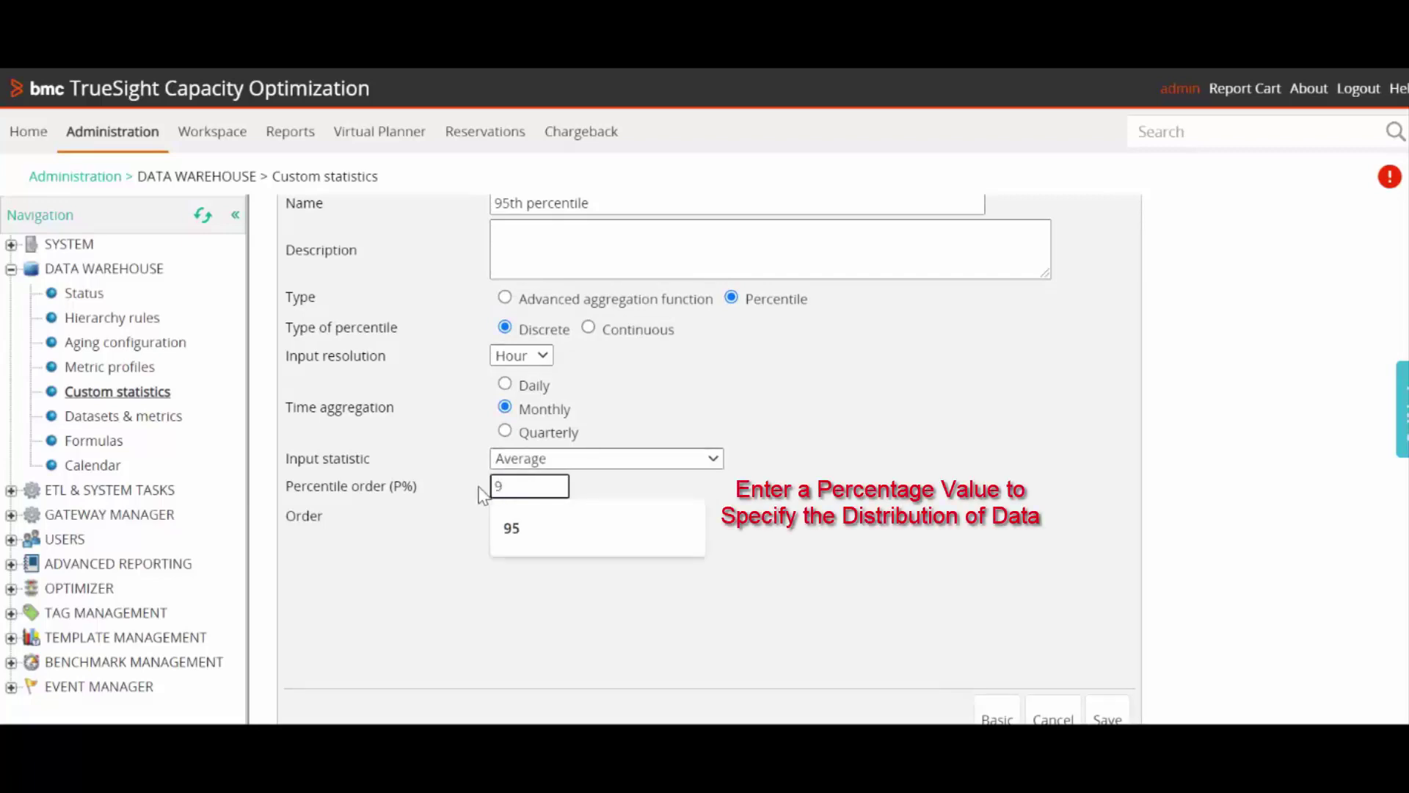
text(5)
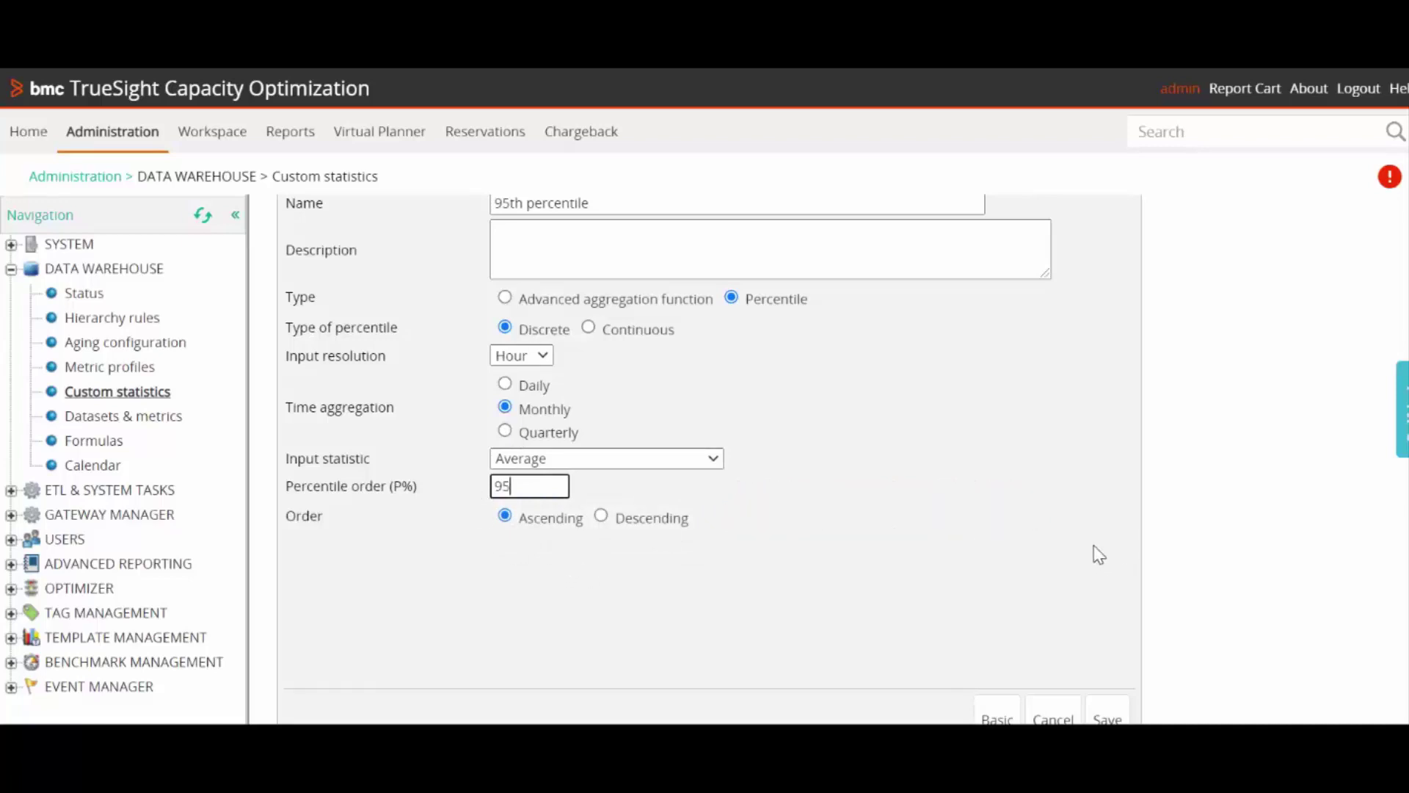
click(1105, 717)
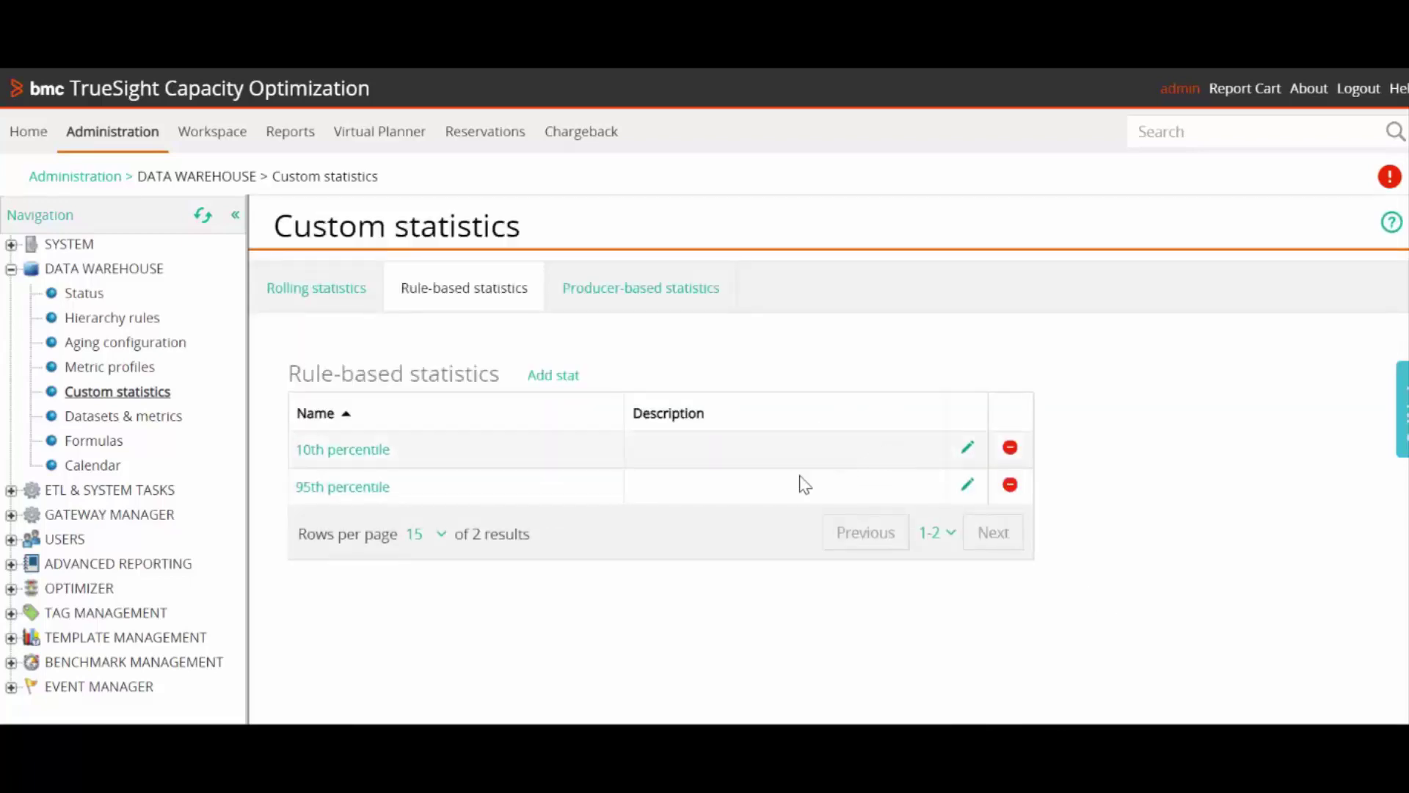
- Add a system metric to the 95th percentile statistic, using CPU Utilization % by CPU for the Kubernetes ETL system PRODBCOET9L
click(368, 489)
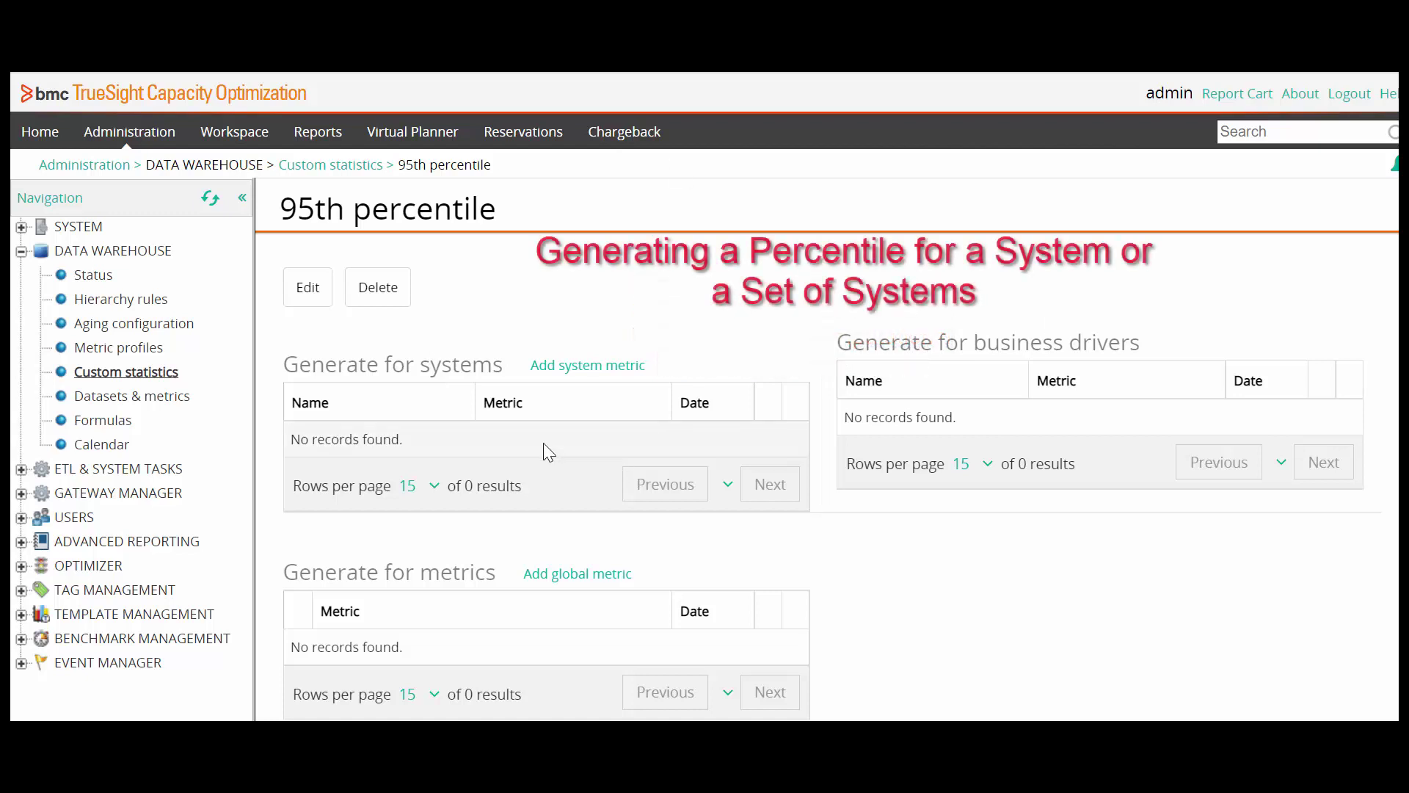
click(608, 371)
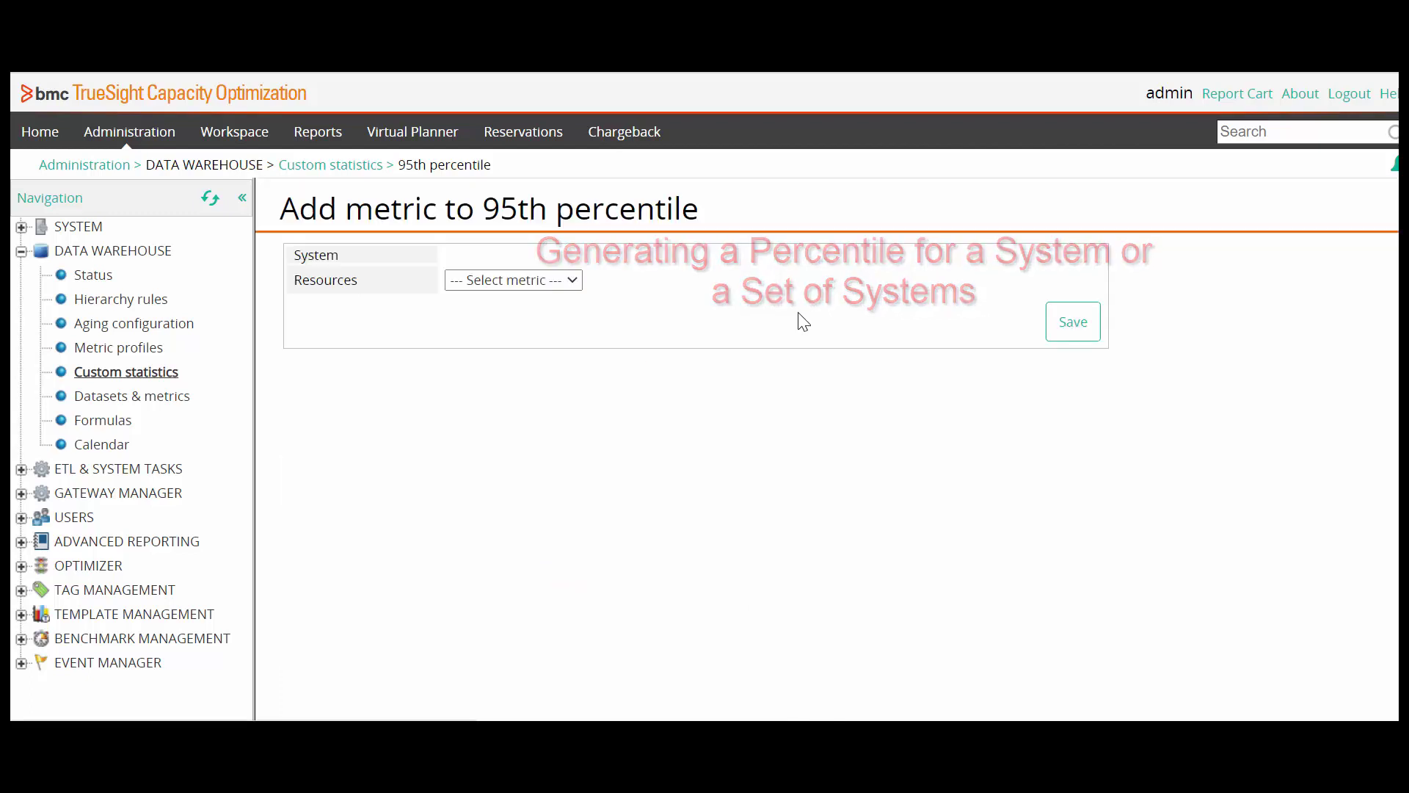
click(983, 272)
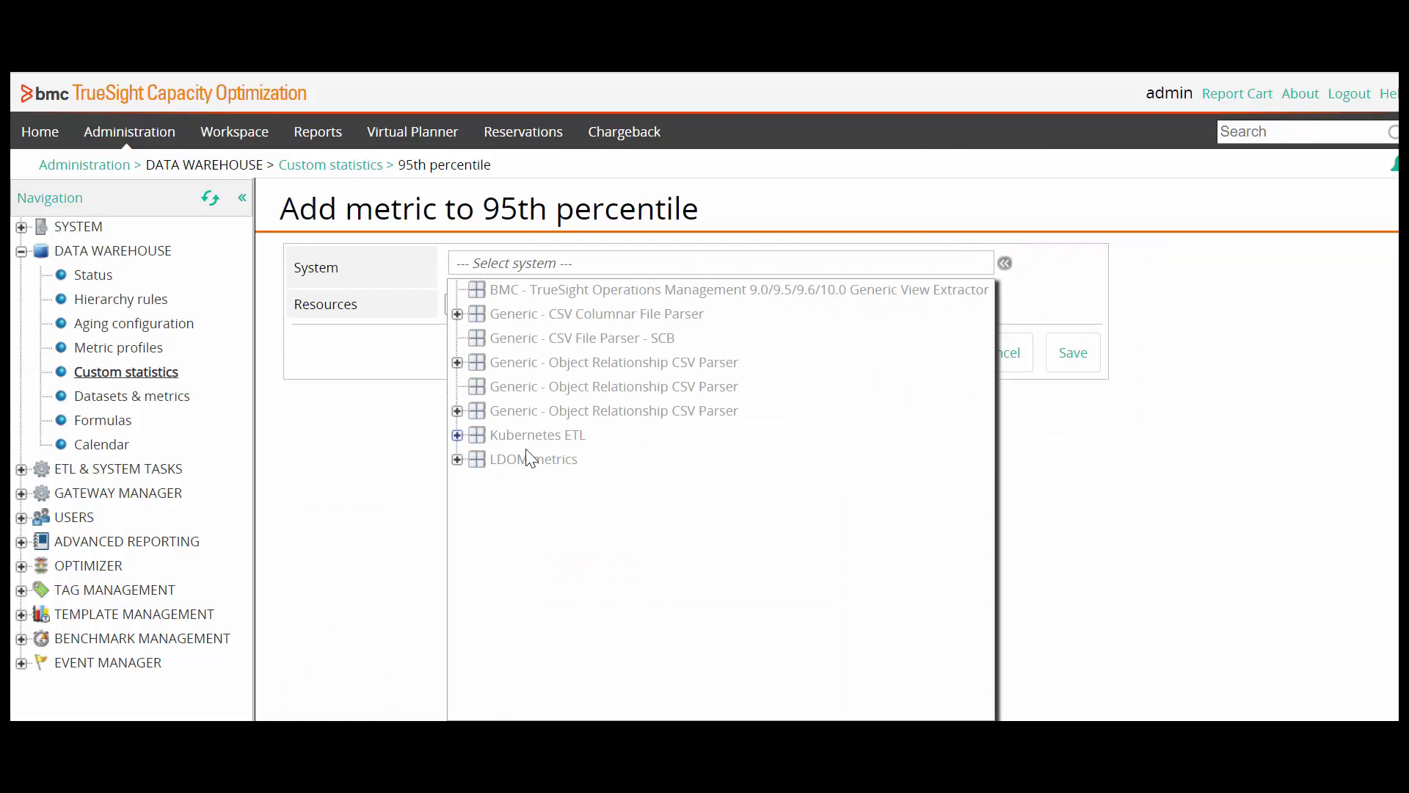
click(457, 435)
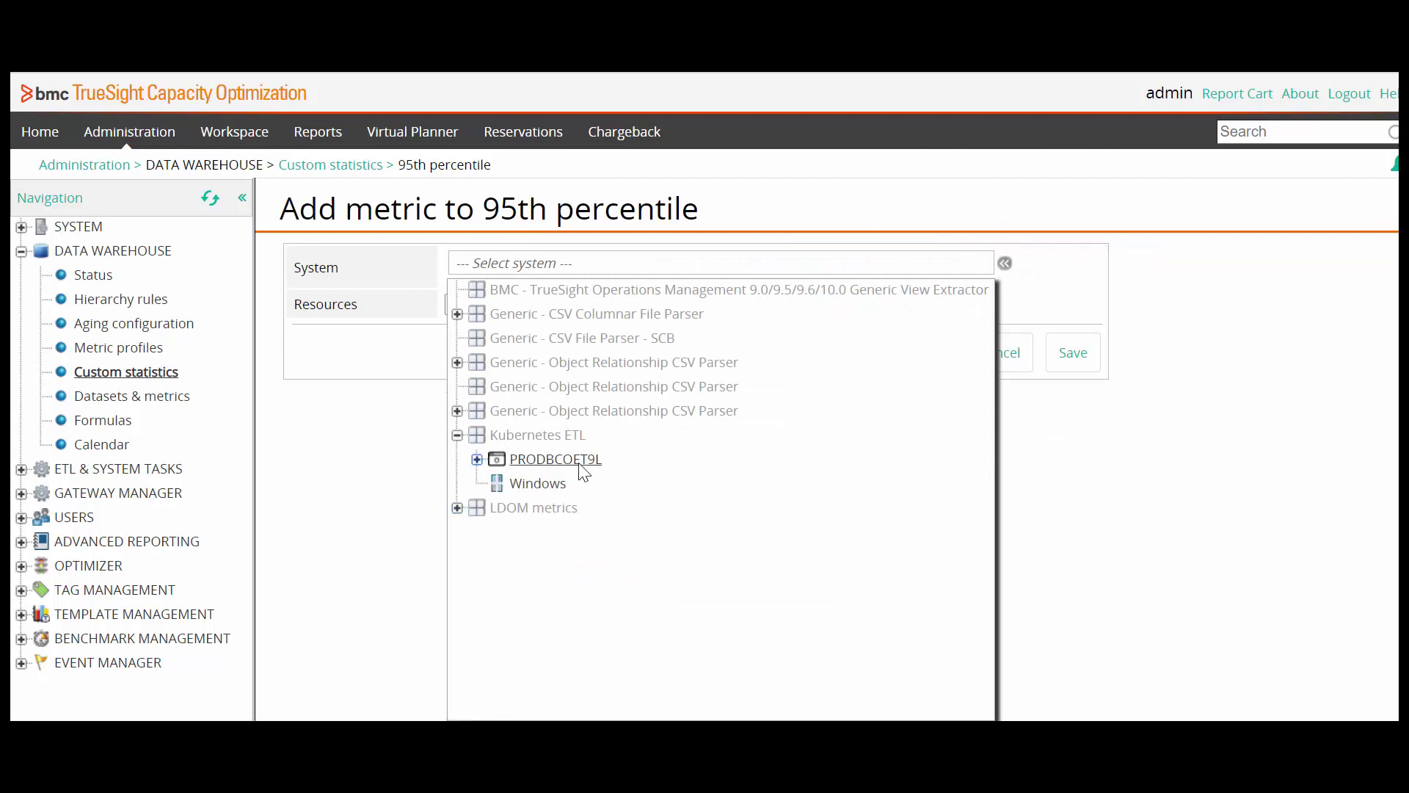
click(575, 460)
click(720, 304)
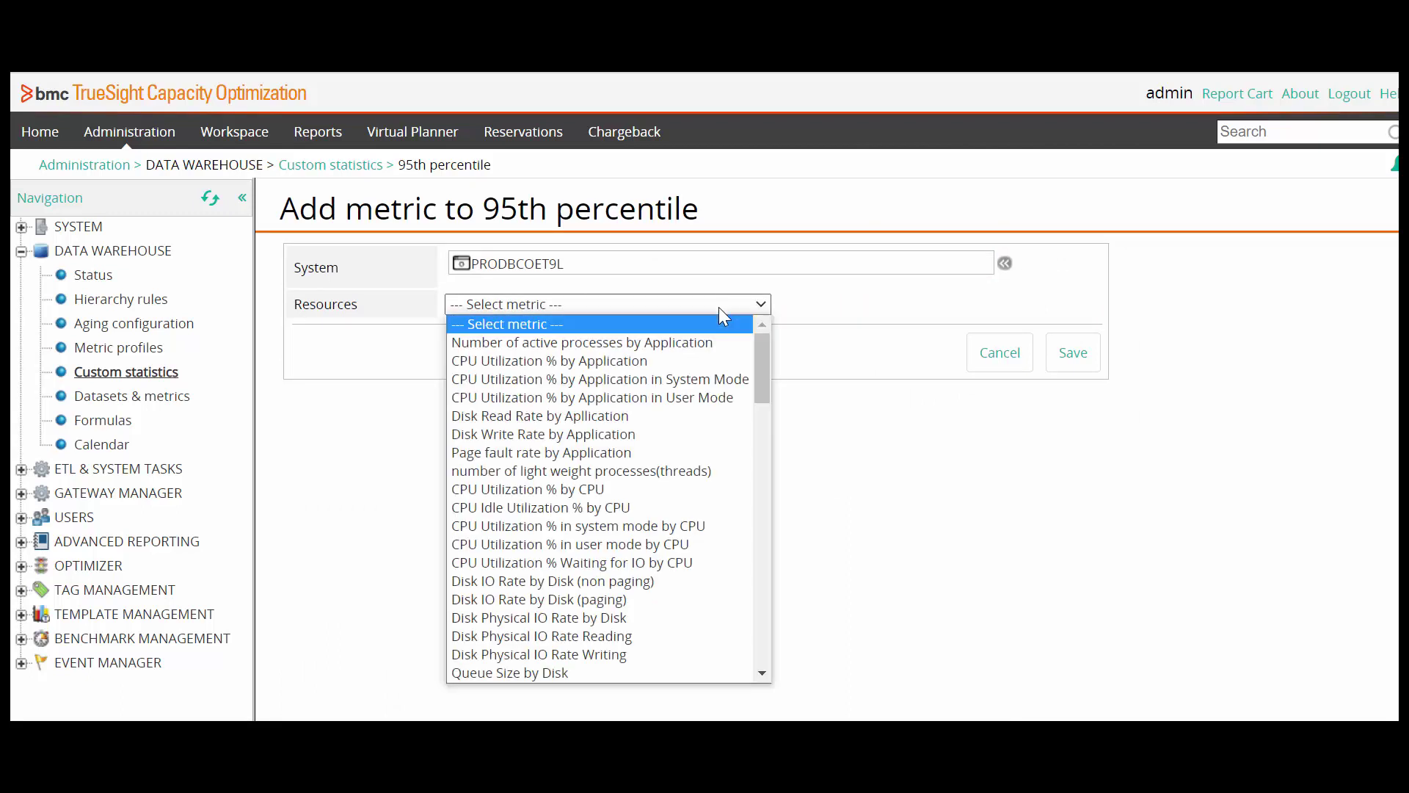
click(674, 490)
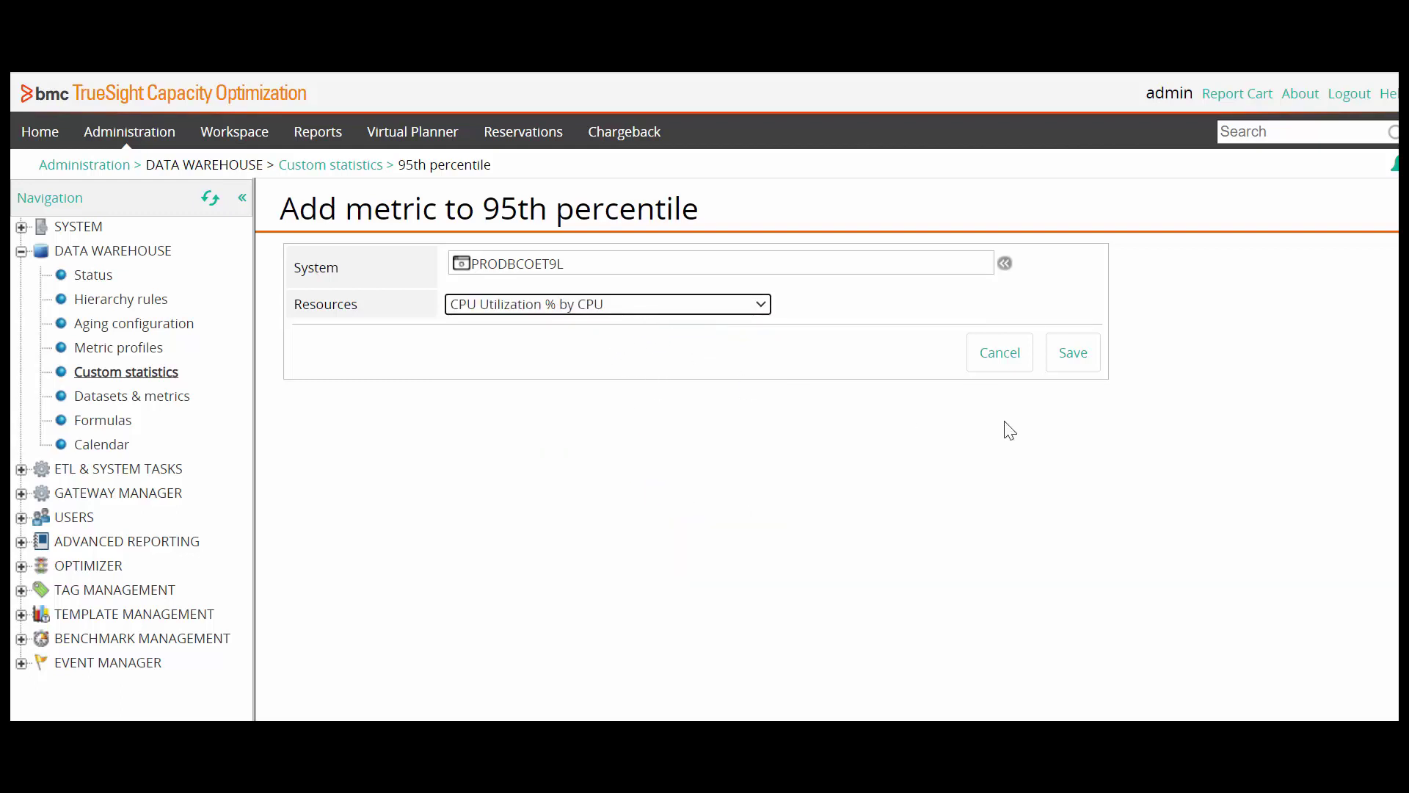
click(1079, 372)
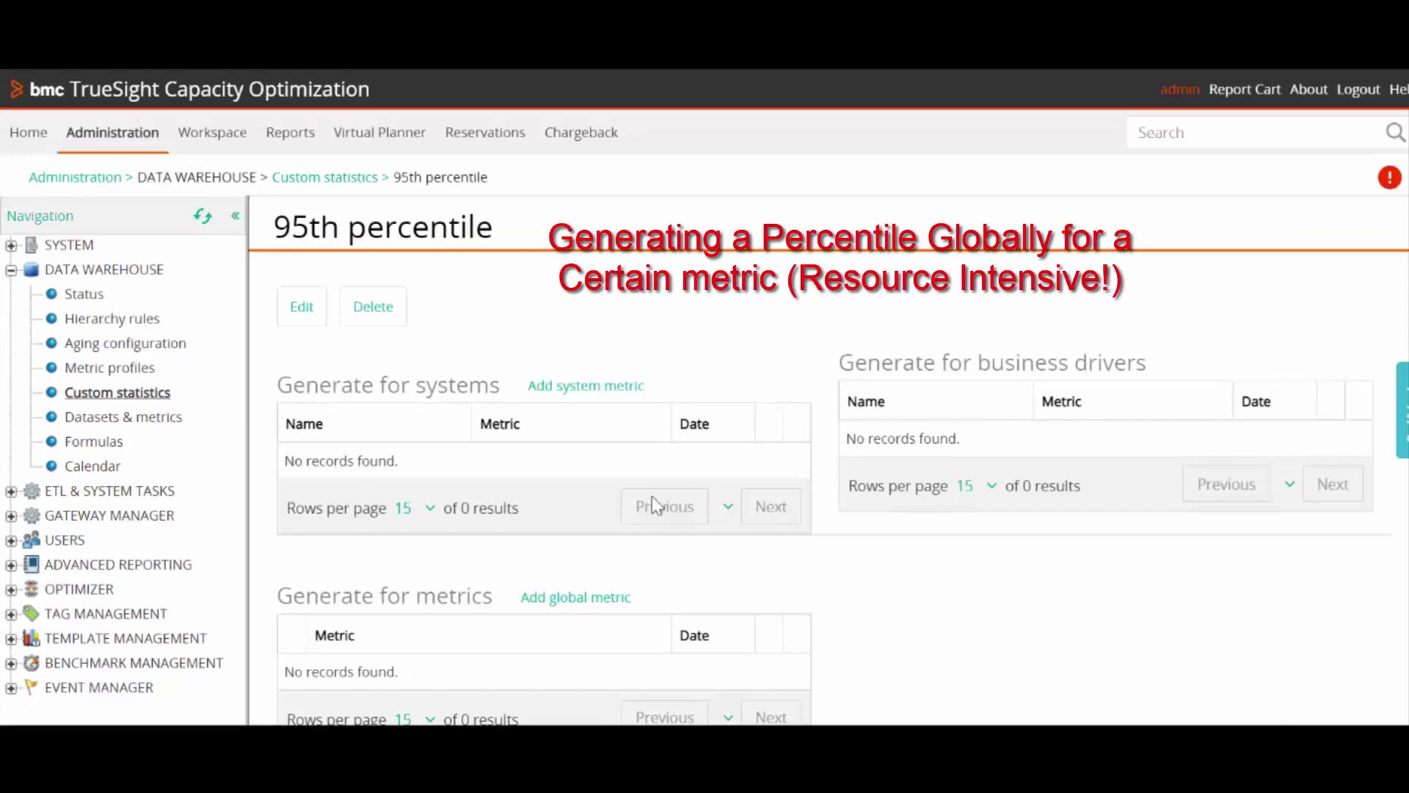
- Add CPU Utilization % as a global metric to the 95th percentile statistic and save it
click(592, 599)
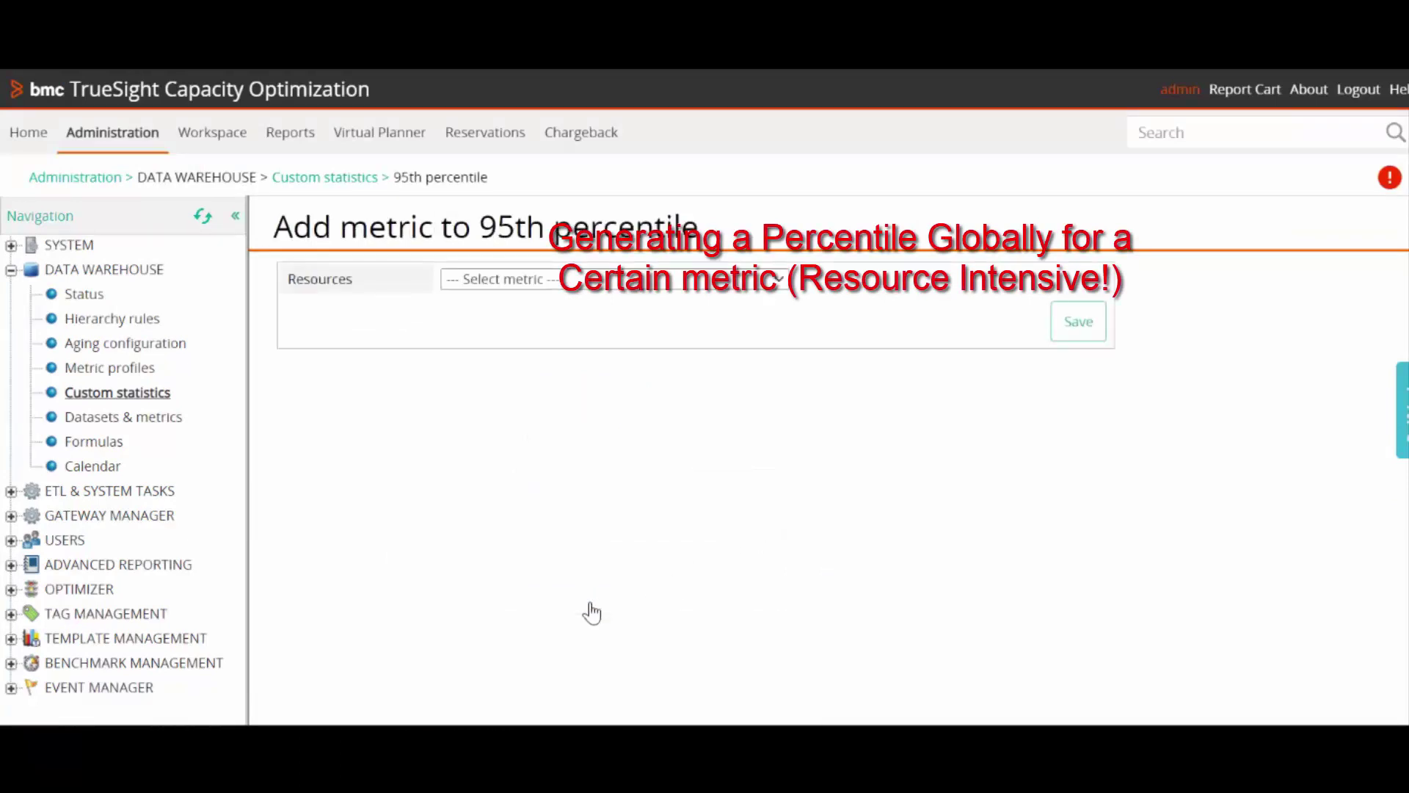
click(786, 279)
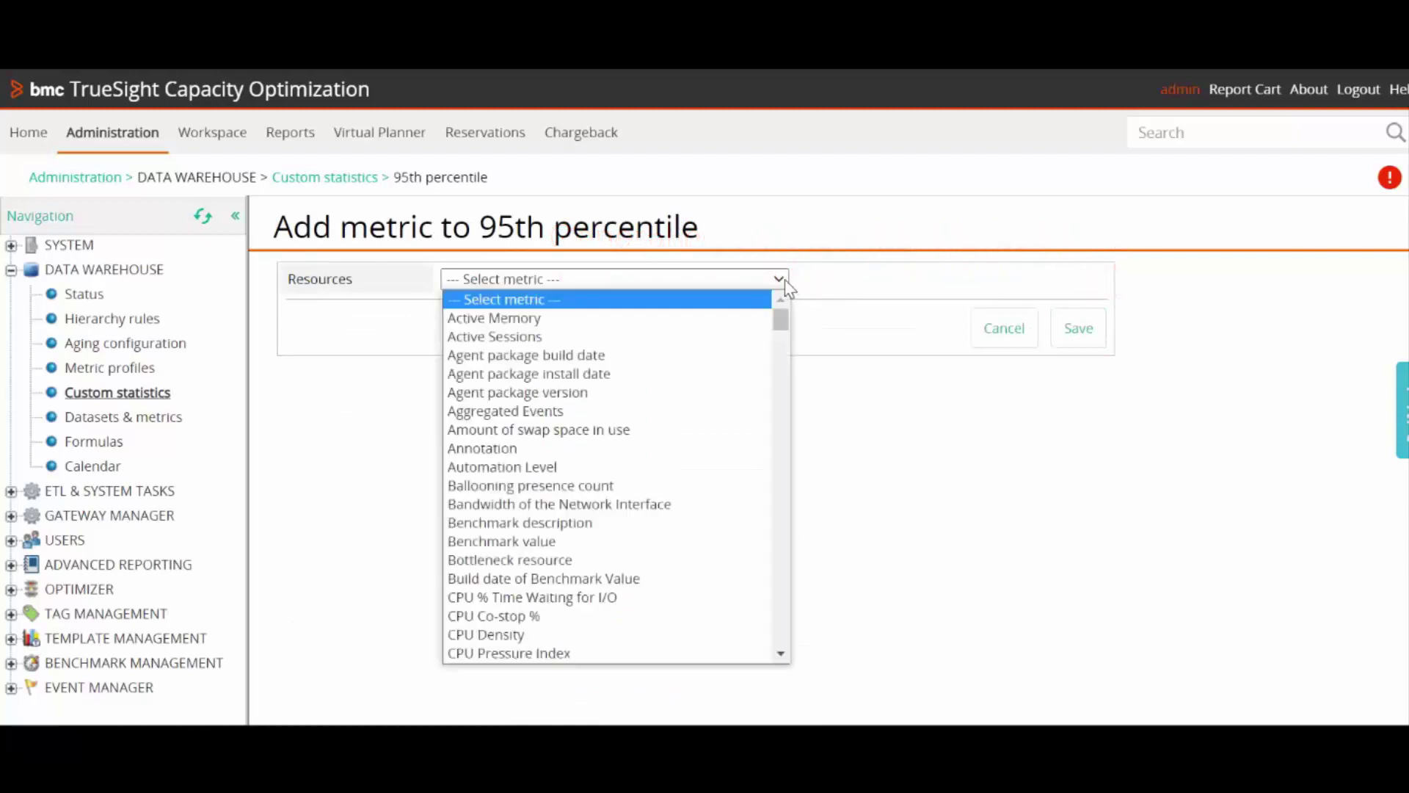
scroll(636, 518, down, 3)
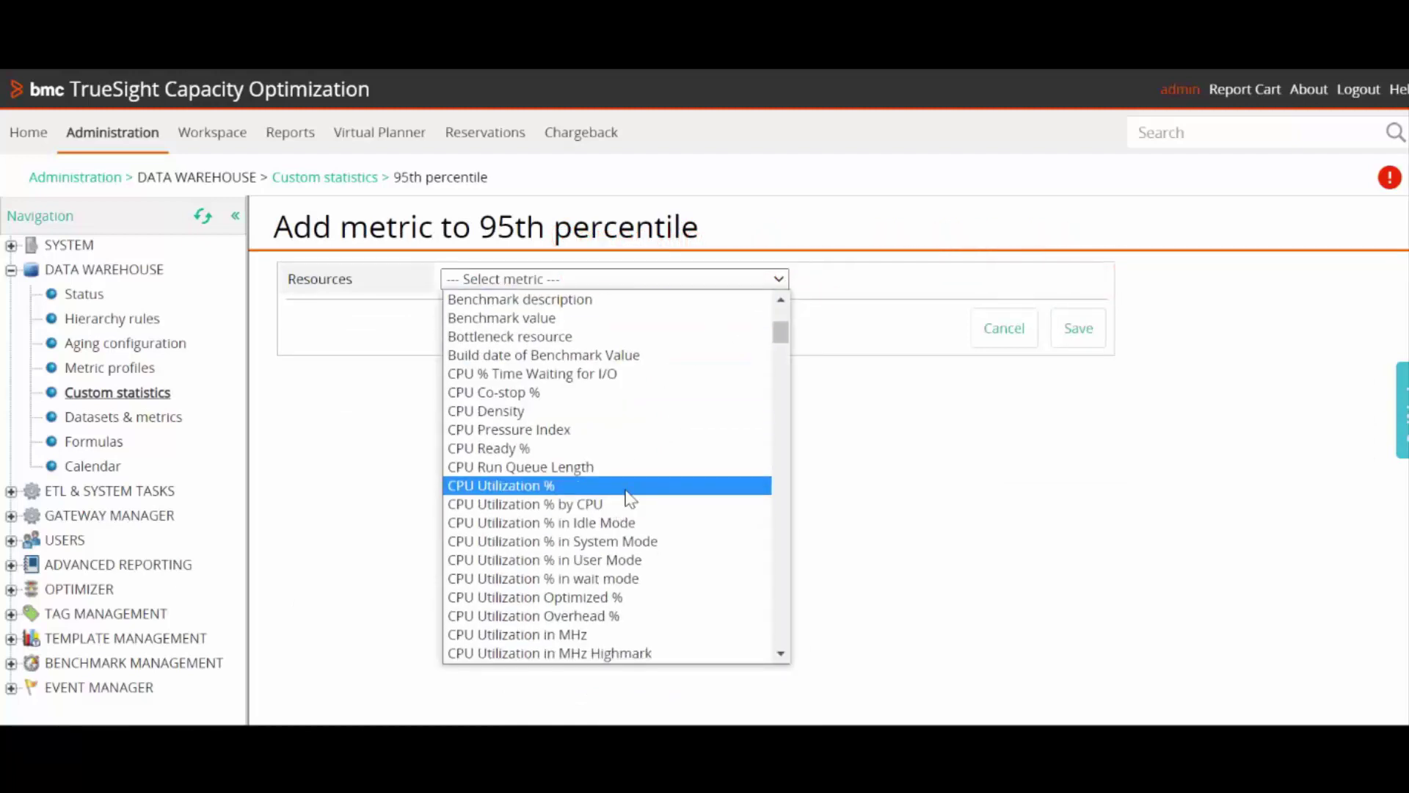
click(626, 489)
click(1085, 342)
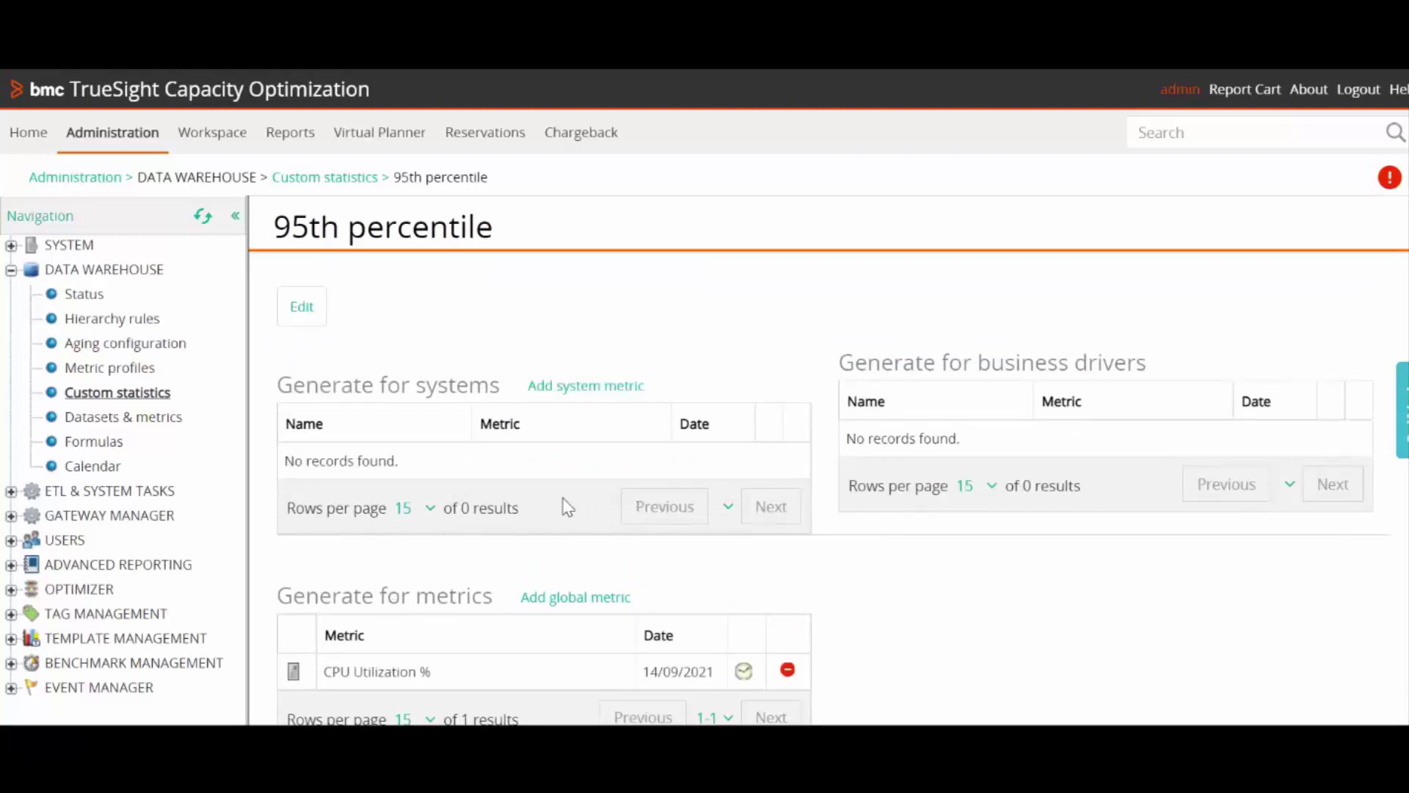
- Disable Data Warehouse aging in the aging configuration
click(105, 350)
click(370, 285)
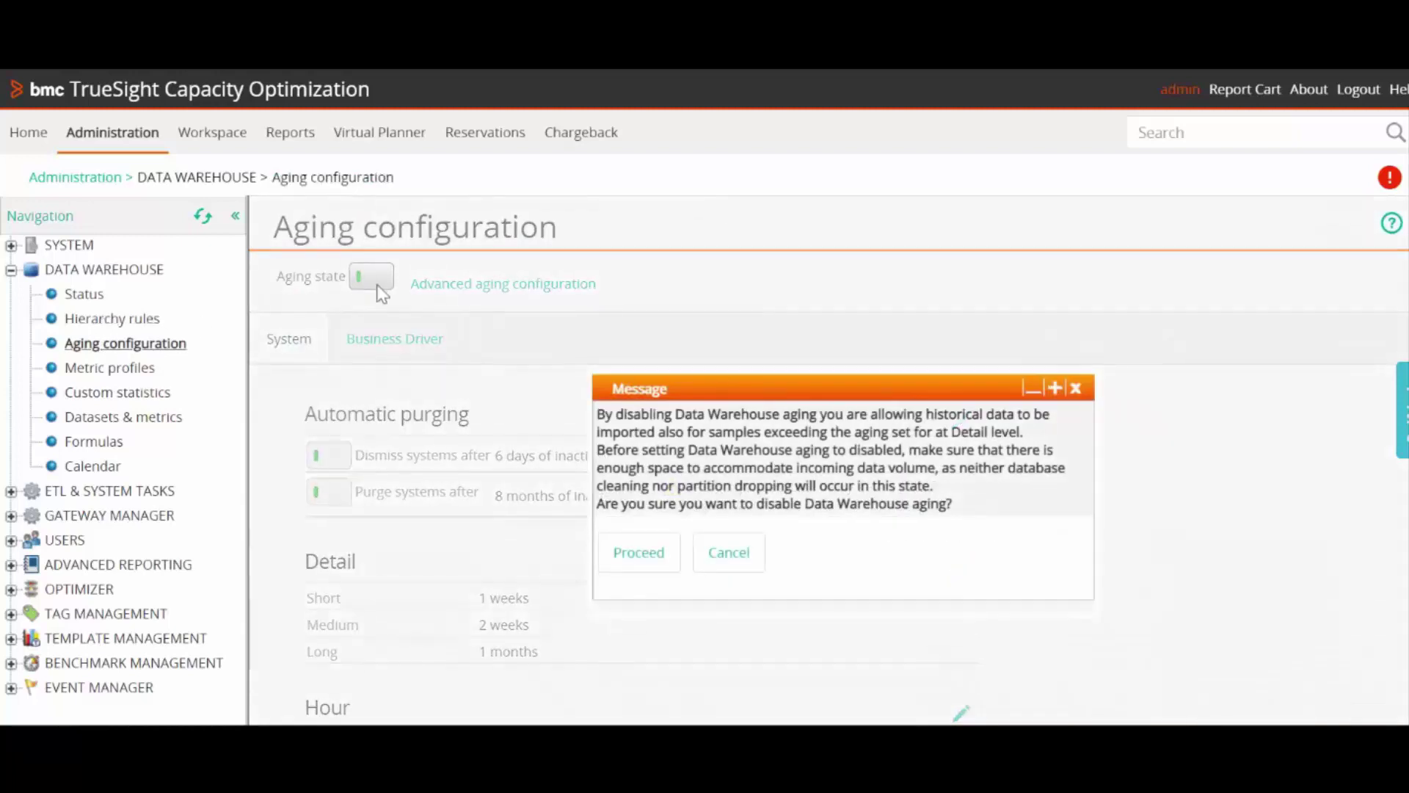
click(638, 555)
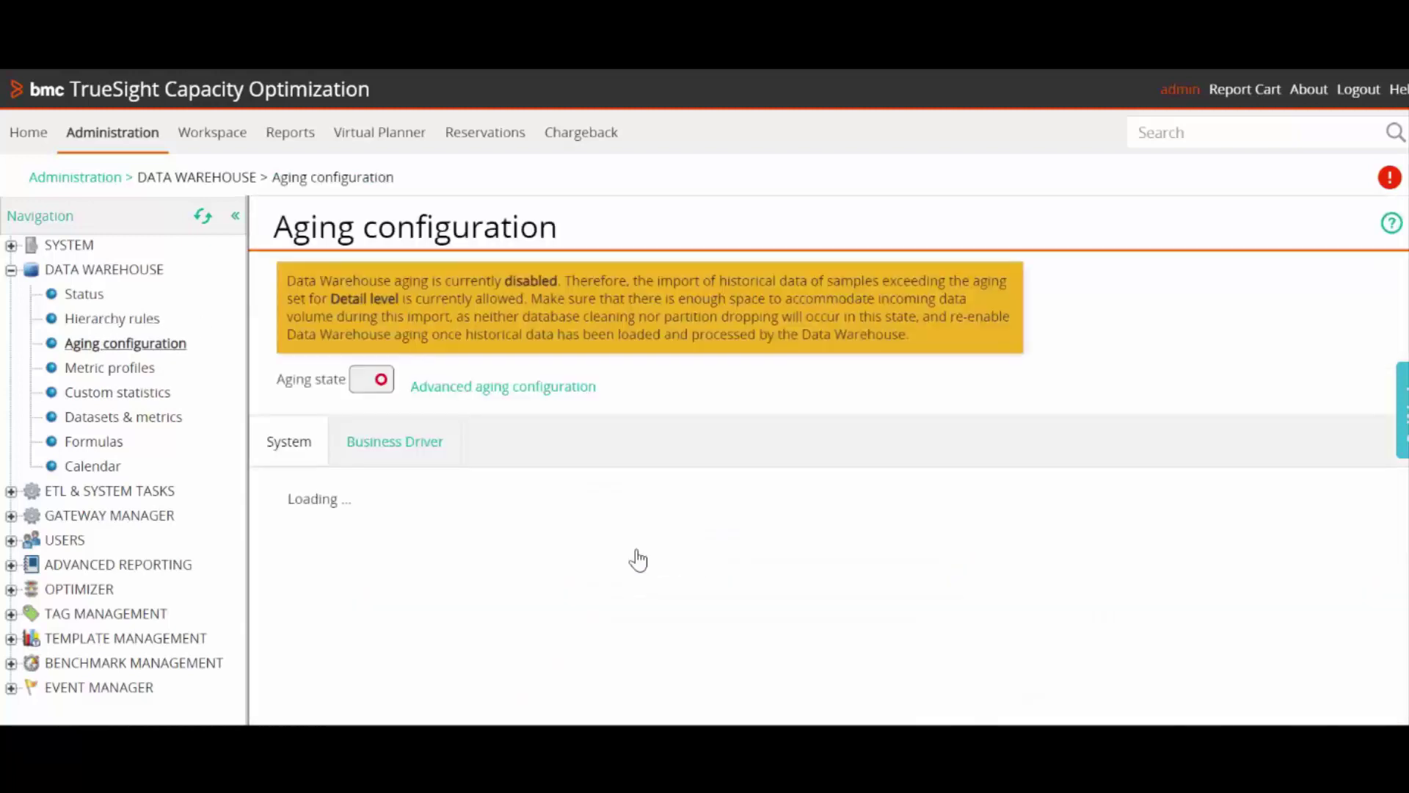
- Reopen the 95th percentile rule-based statistic and launch historical recovery for its global CPU Utilization % metric from a chosen date
click(157, 400)
click(487, 302)
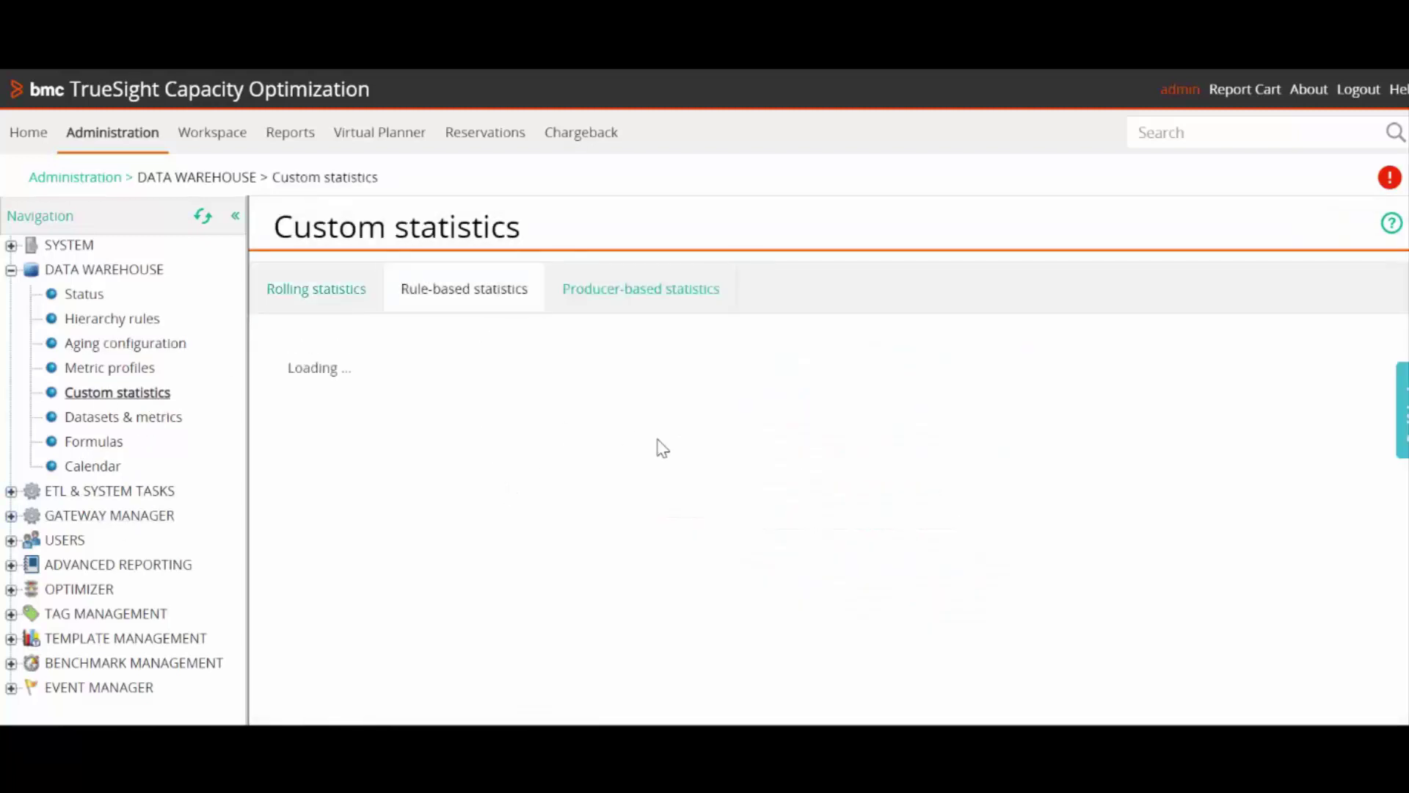
click(370, 493)
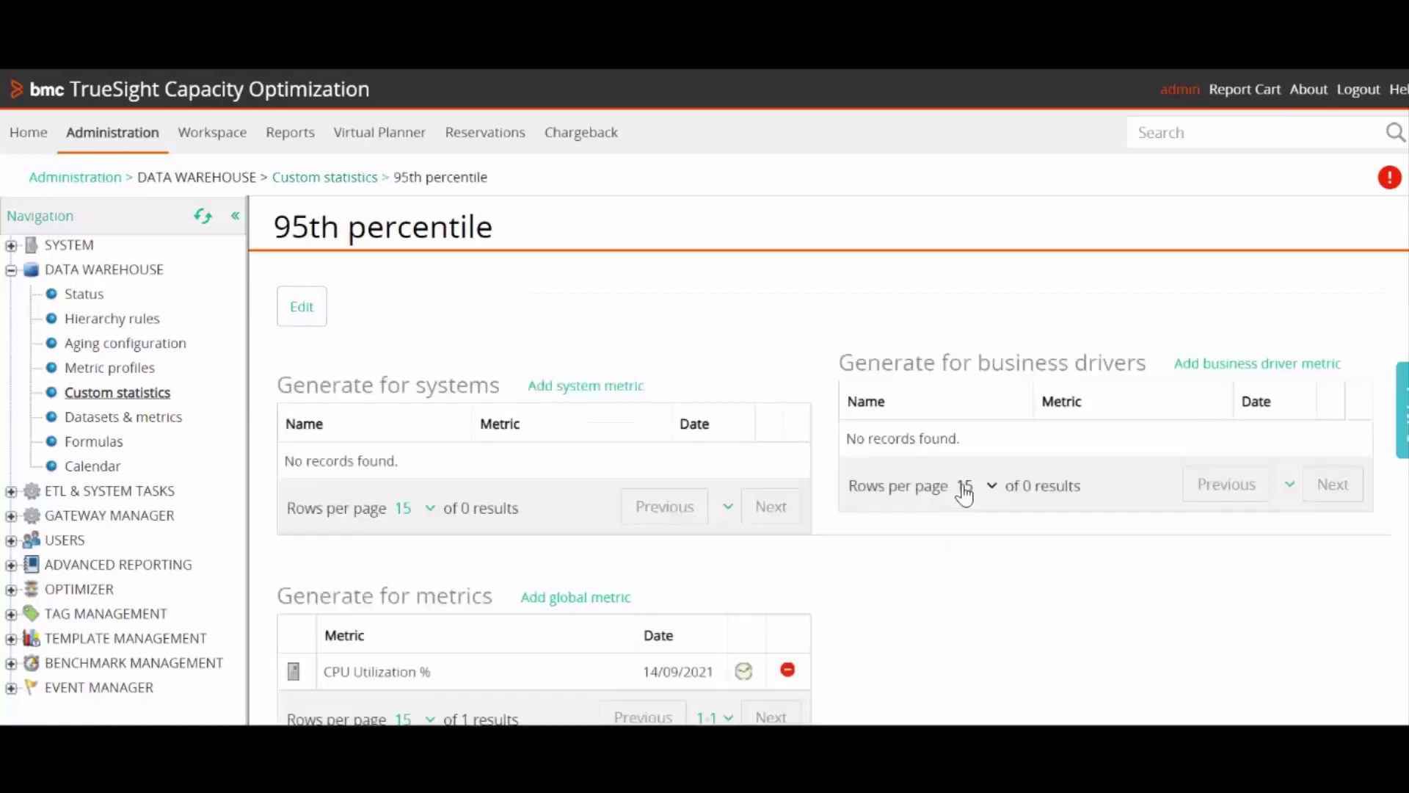
scroll(658, 619, down, 1)
click(745, 639)
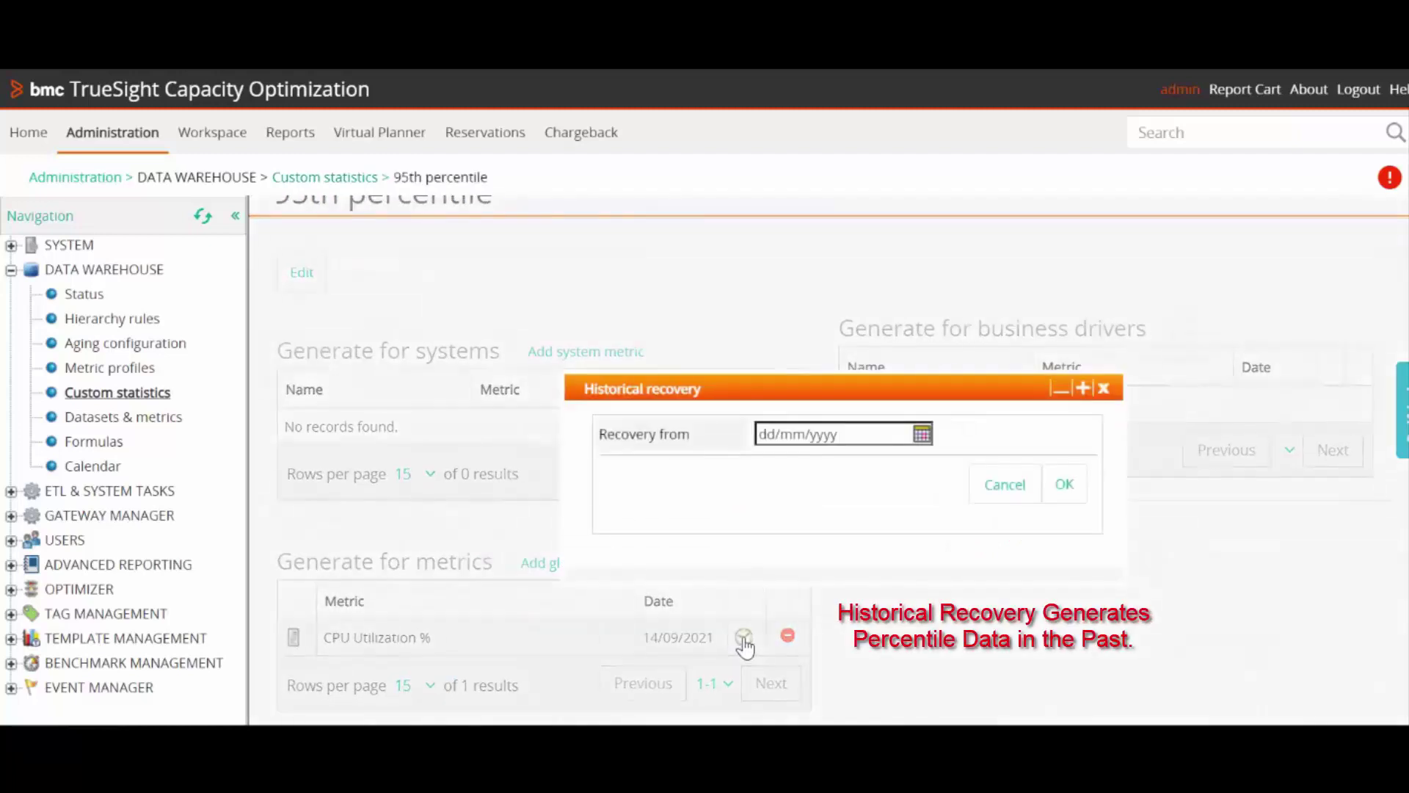
click(923, 434)
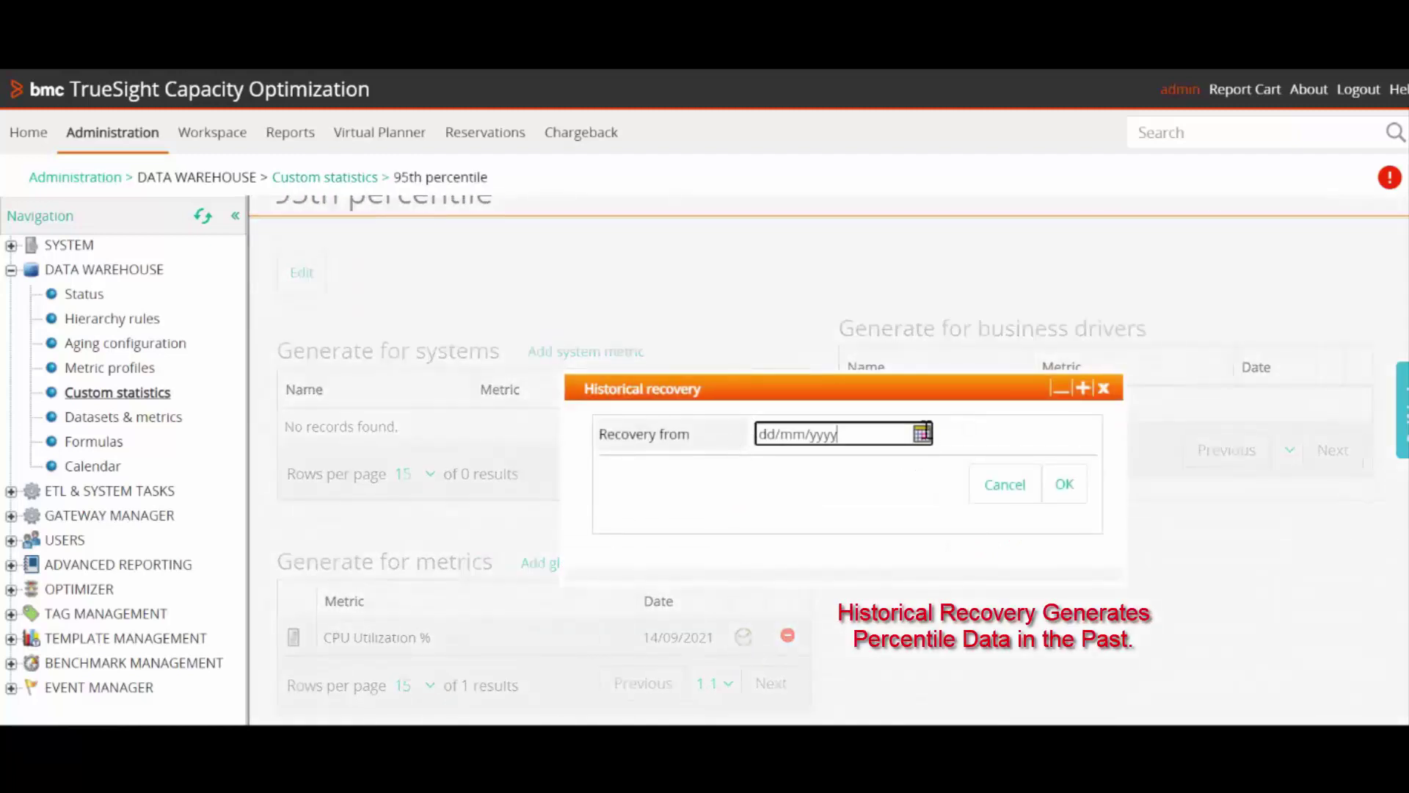
click(867, 534)
click(1061, 486)
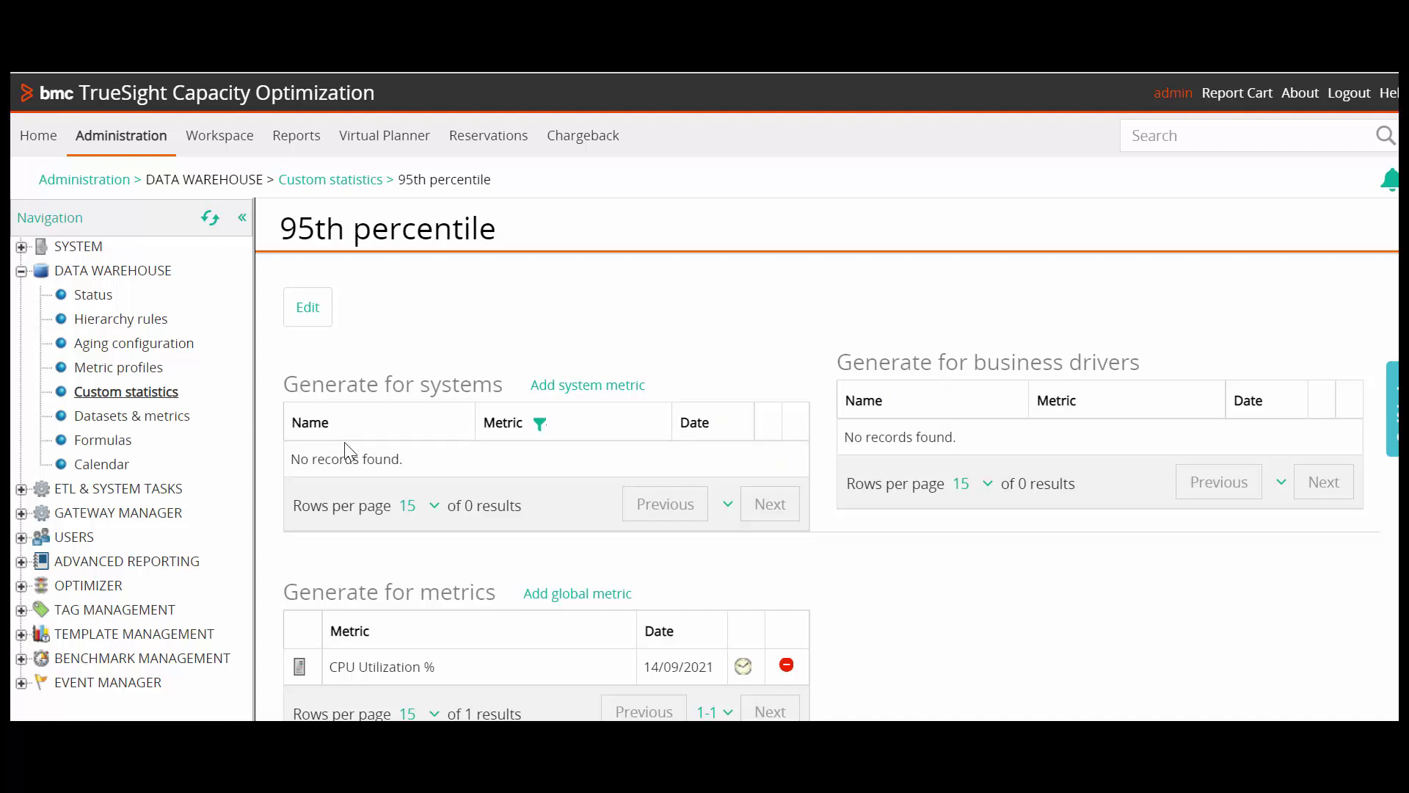
- Return to the aging configuration and re-enable Data Warehouse aging
click(126, 343)
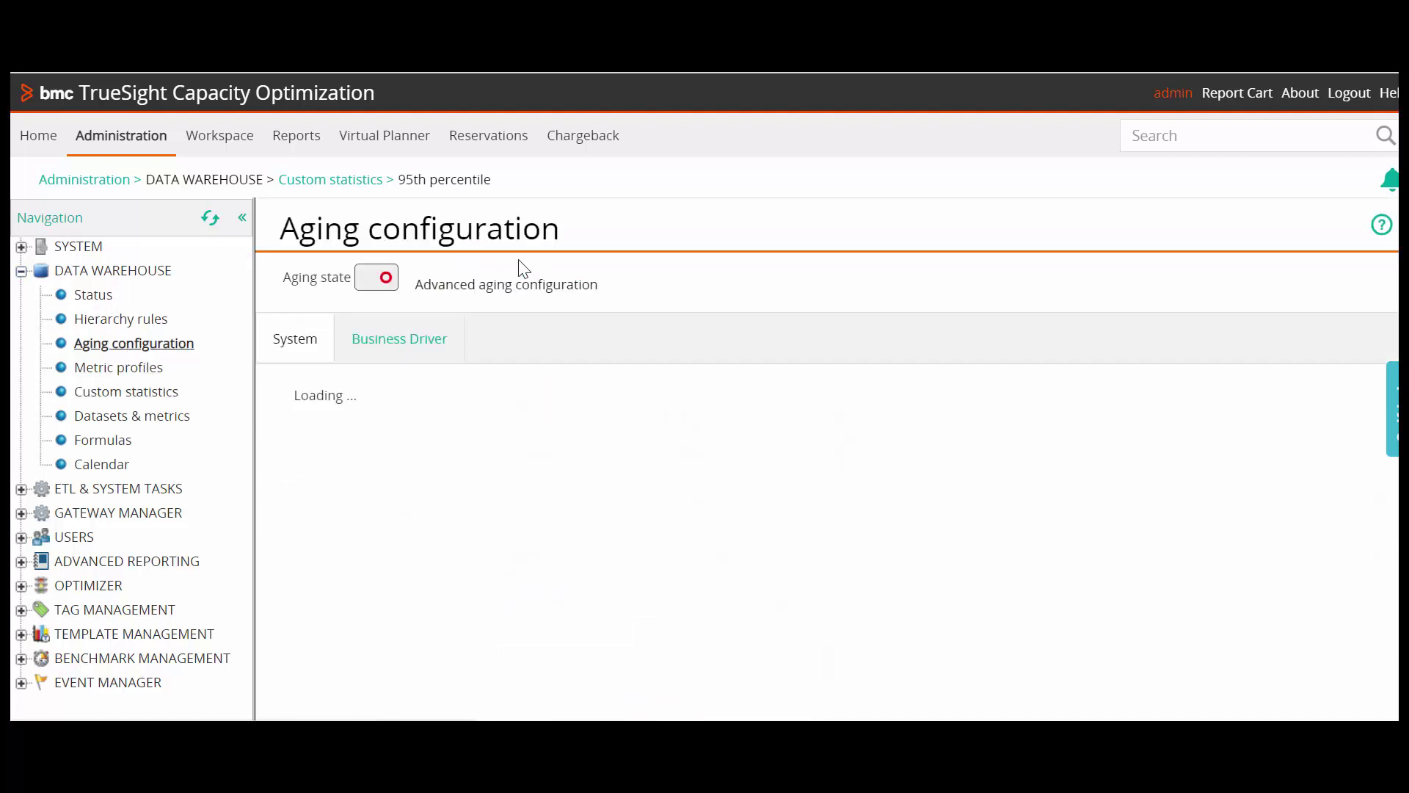
click(376, 277)
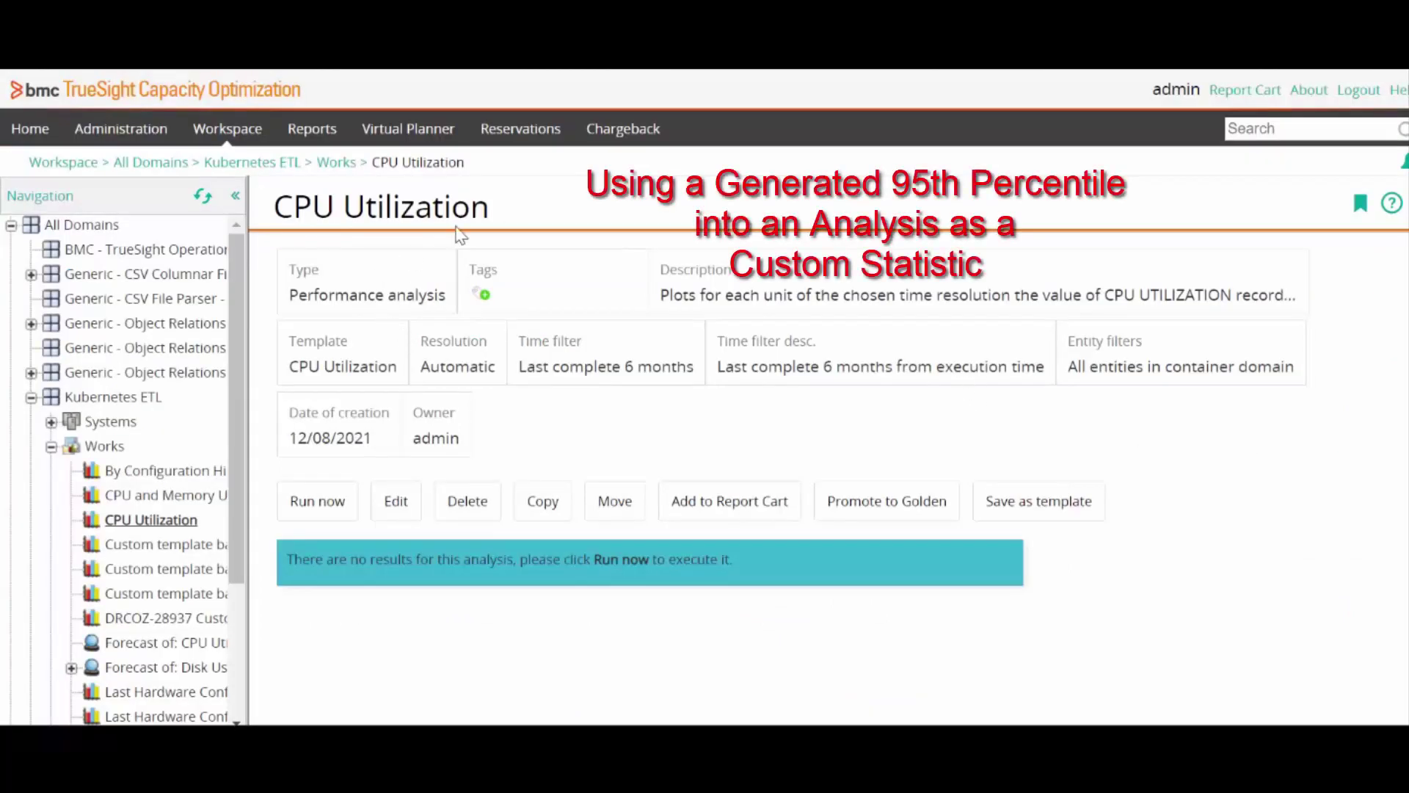
- Edit the CPU Utilization analysis with advanced options and set its statistic selection to show custom statistics
click(396, 518)
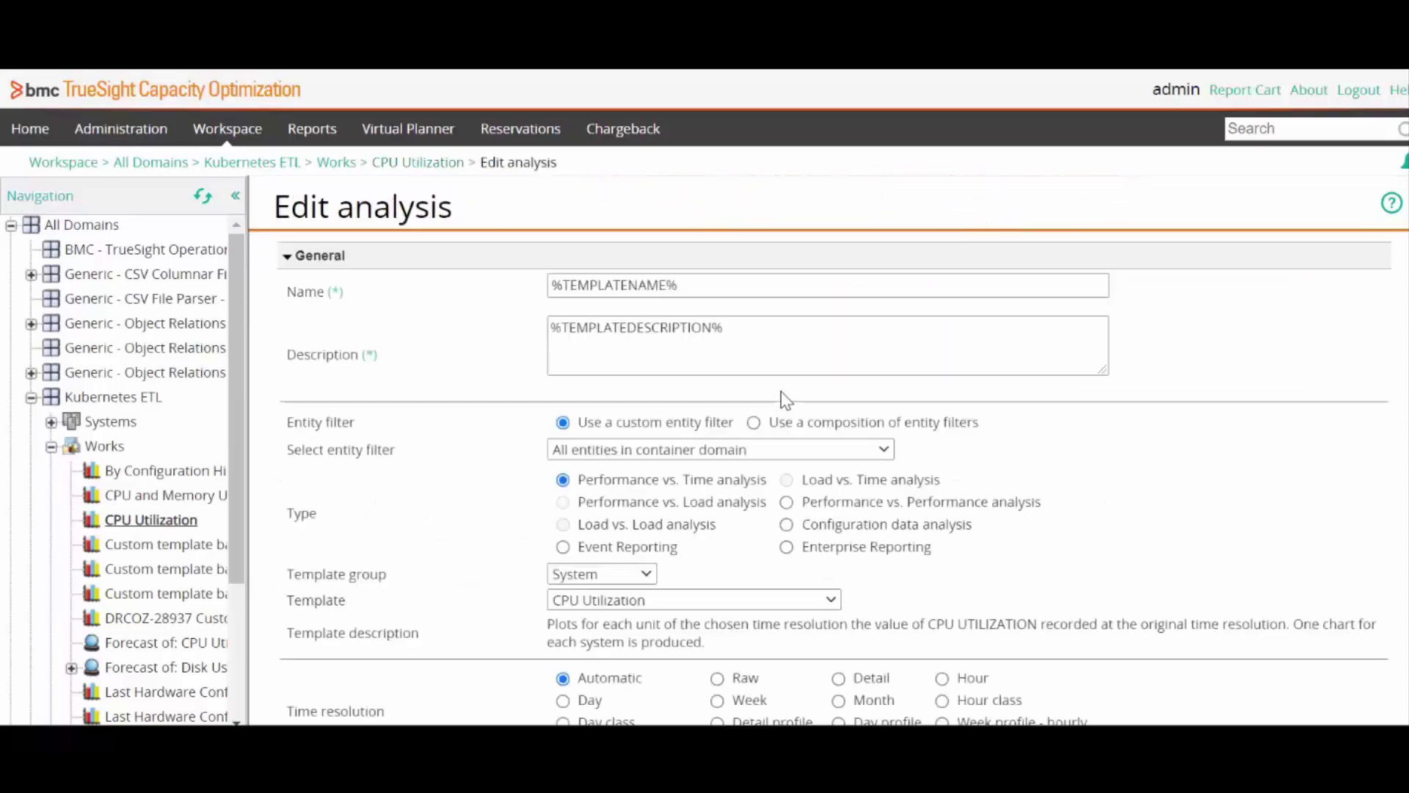
scroll(734, 393, down, 4)
click(347, 661)
scroll(657, 593, down, 3)
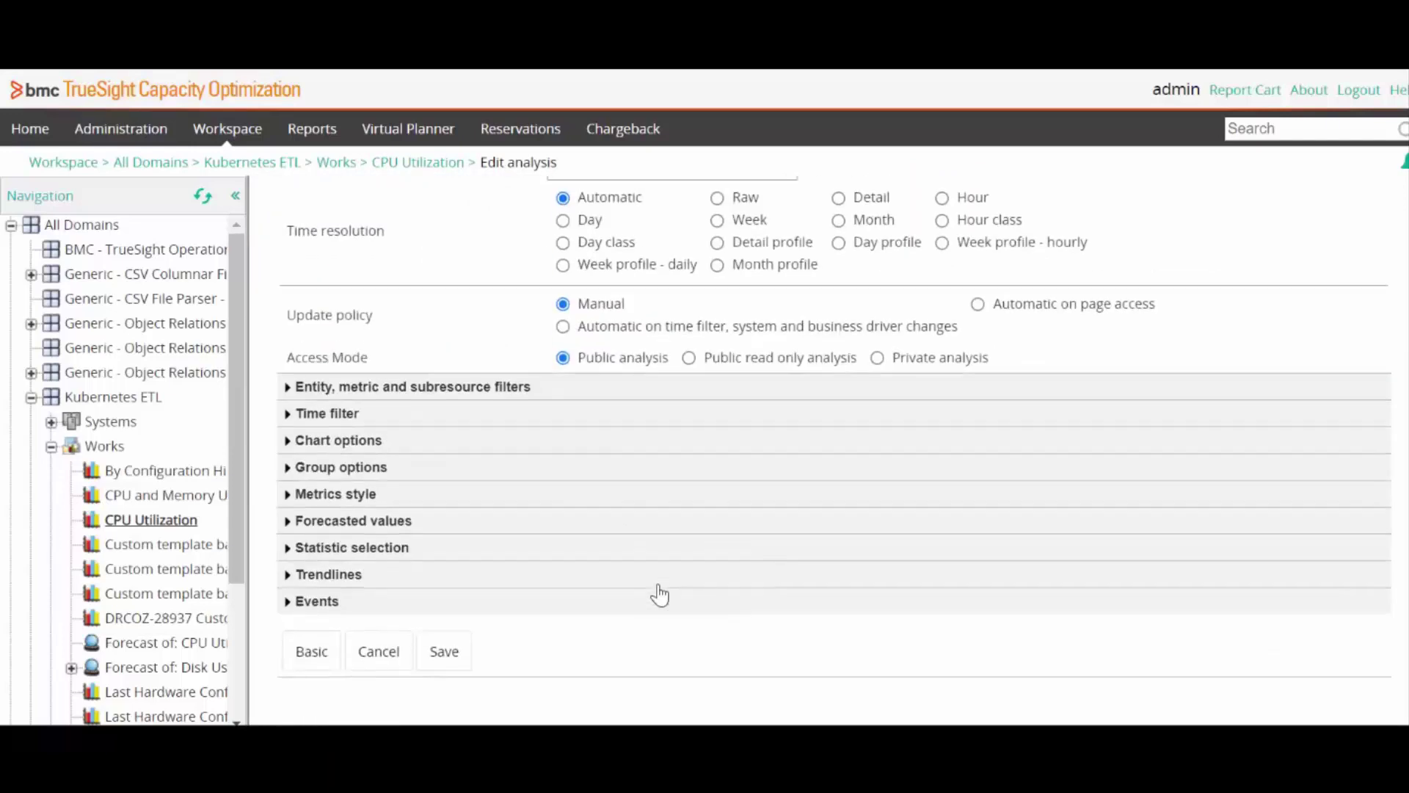
click(470, 556)
scroll(929, 485, down, 2)
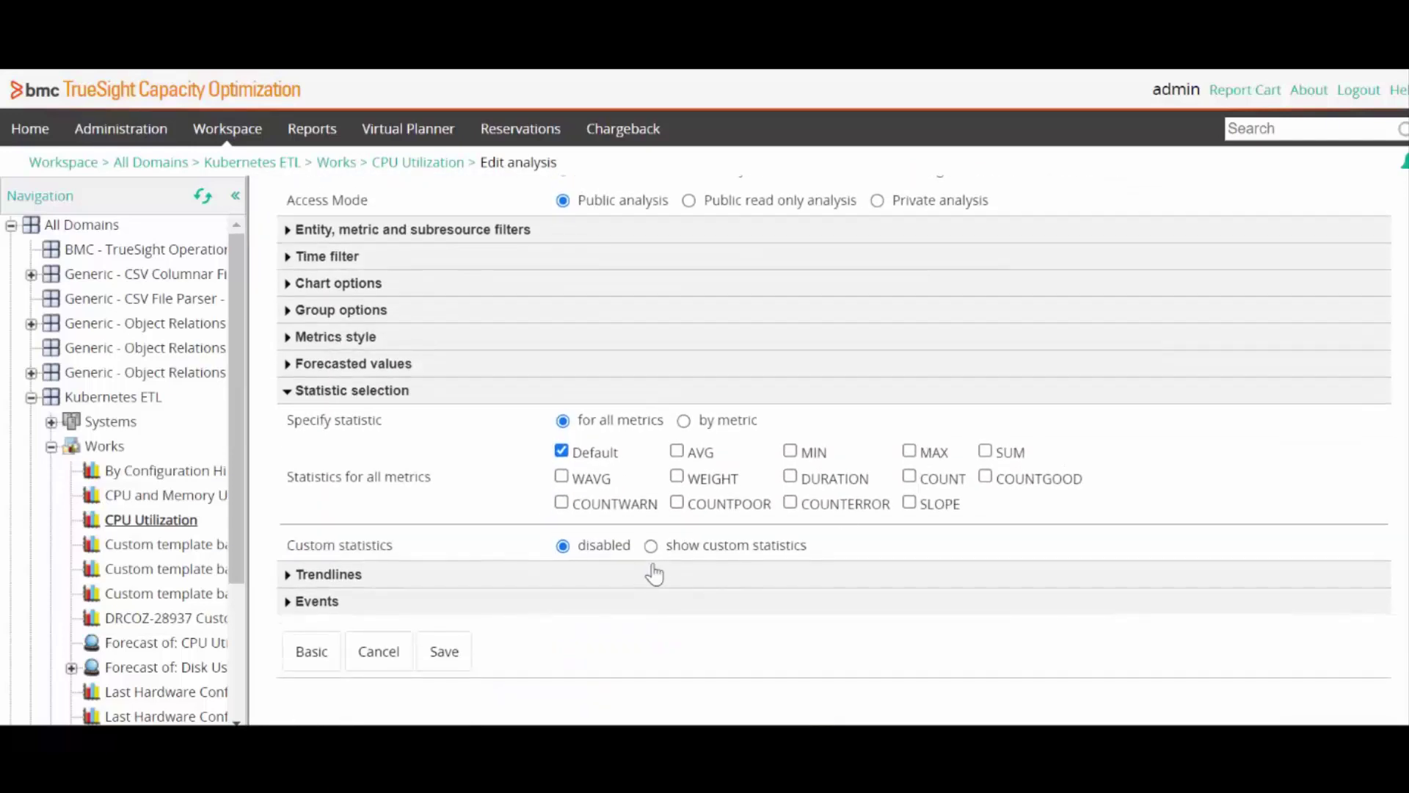
click(651, 546)
scroll(939, 549, down, 1)
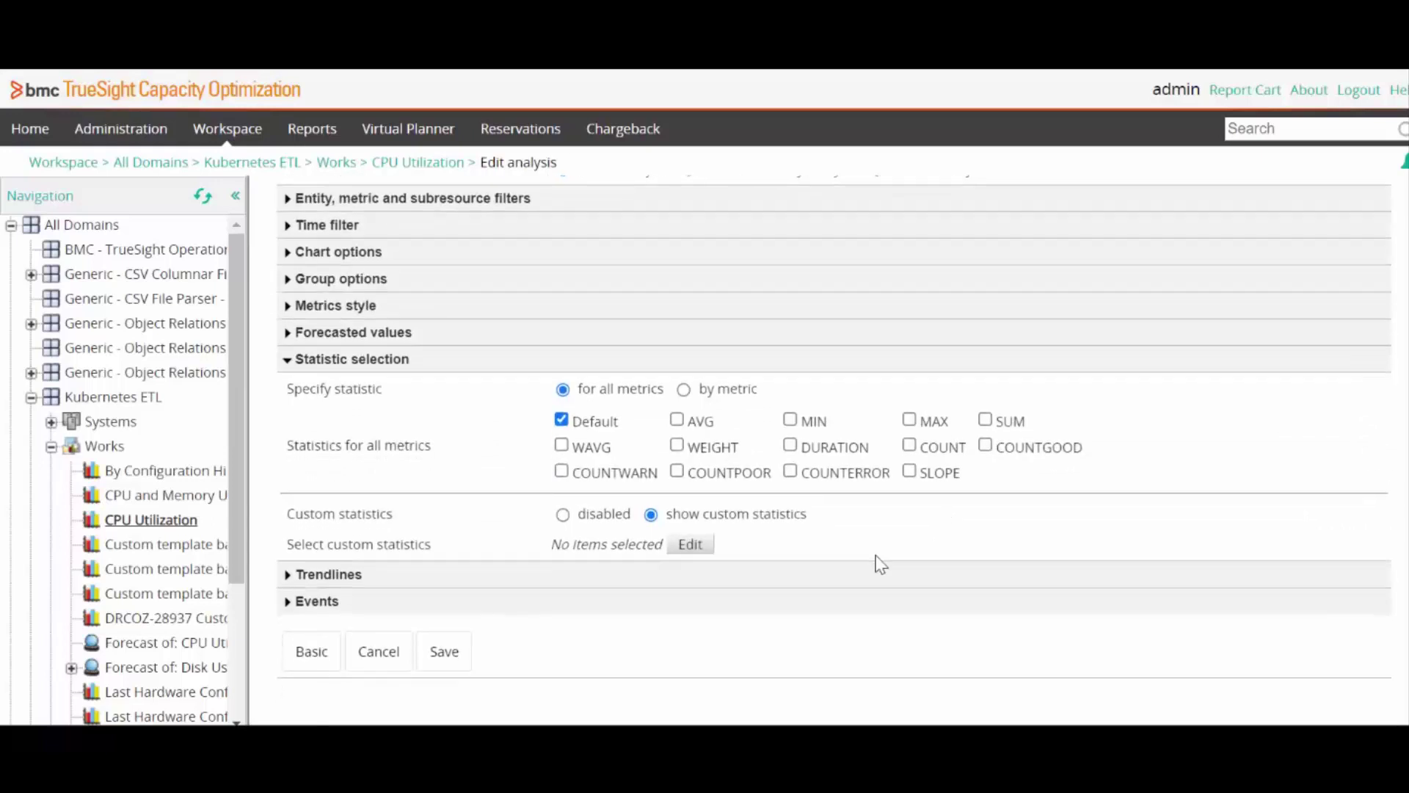
- Add [95th percentile] as the selected custom statistic, apply the selection, and save the CPU Utilization analysis
click(698, 549)
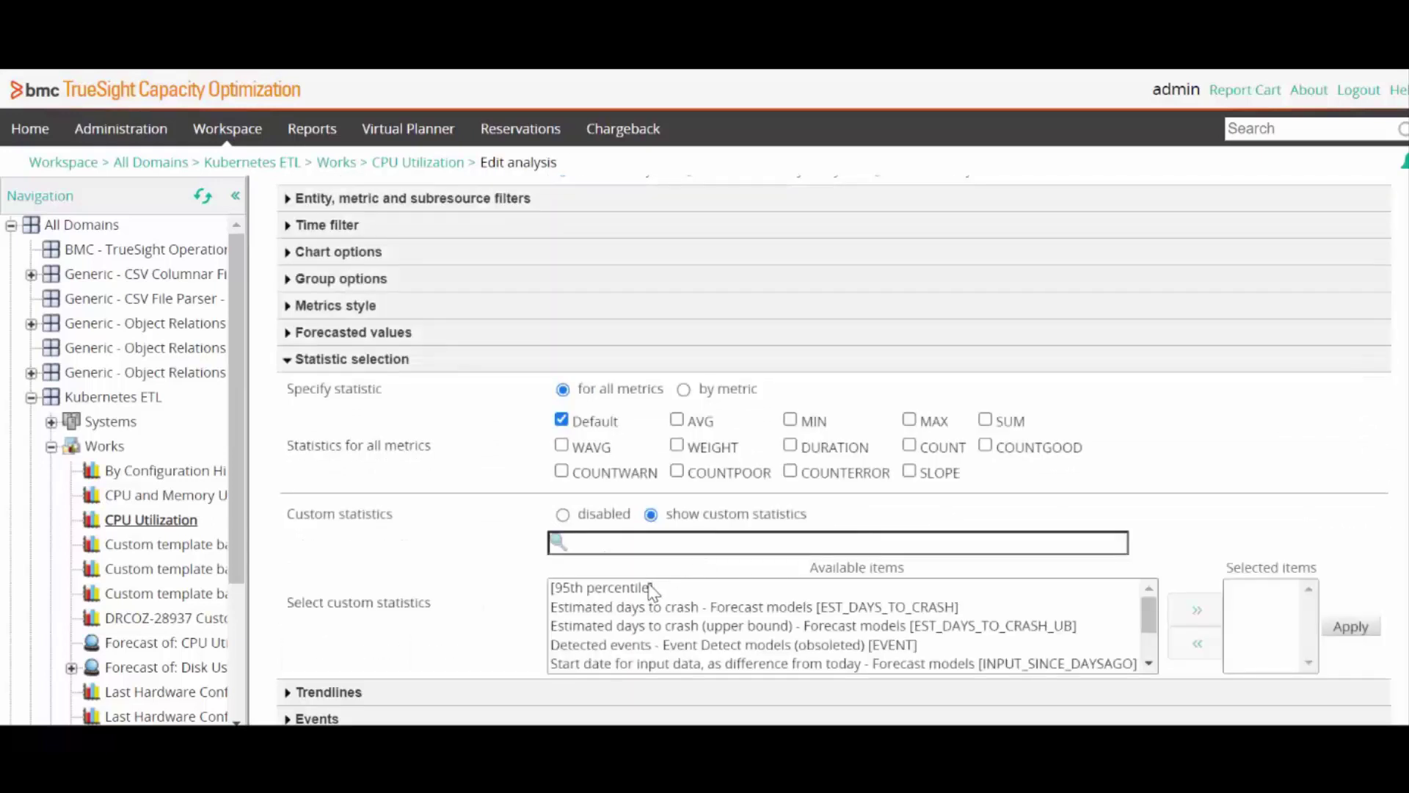
click(649, 588)
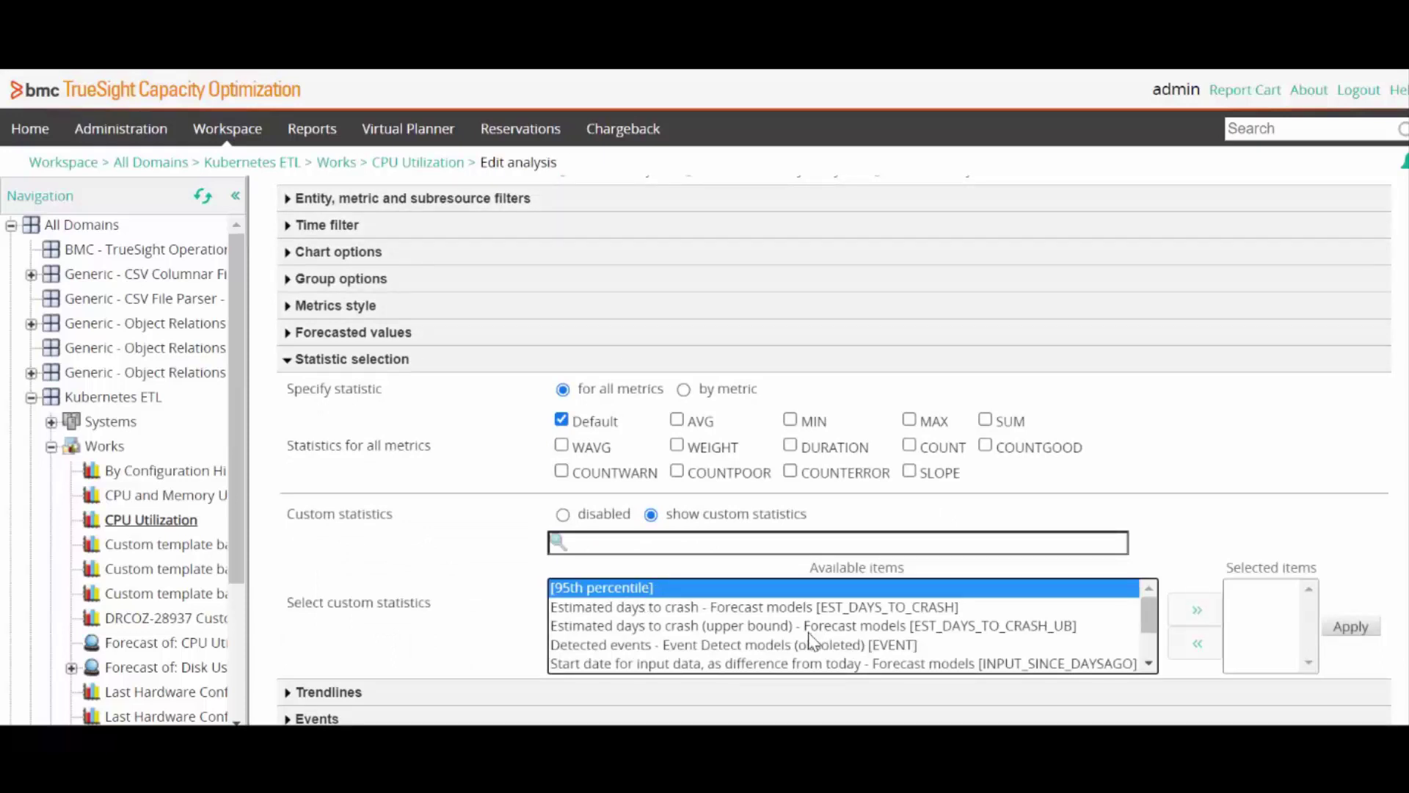
click(1197, 619)
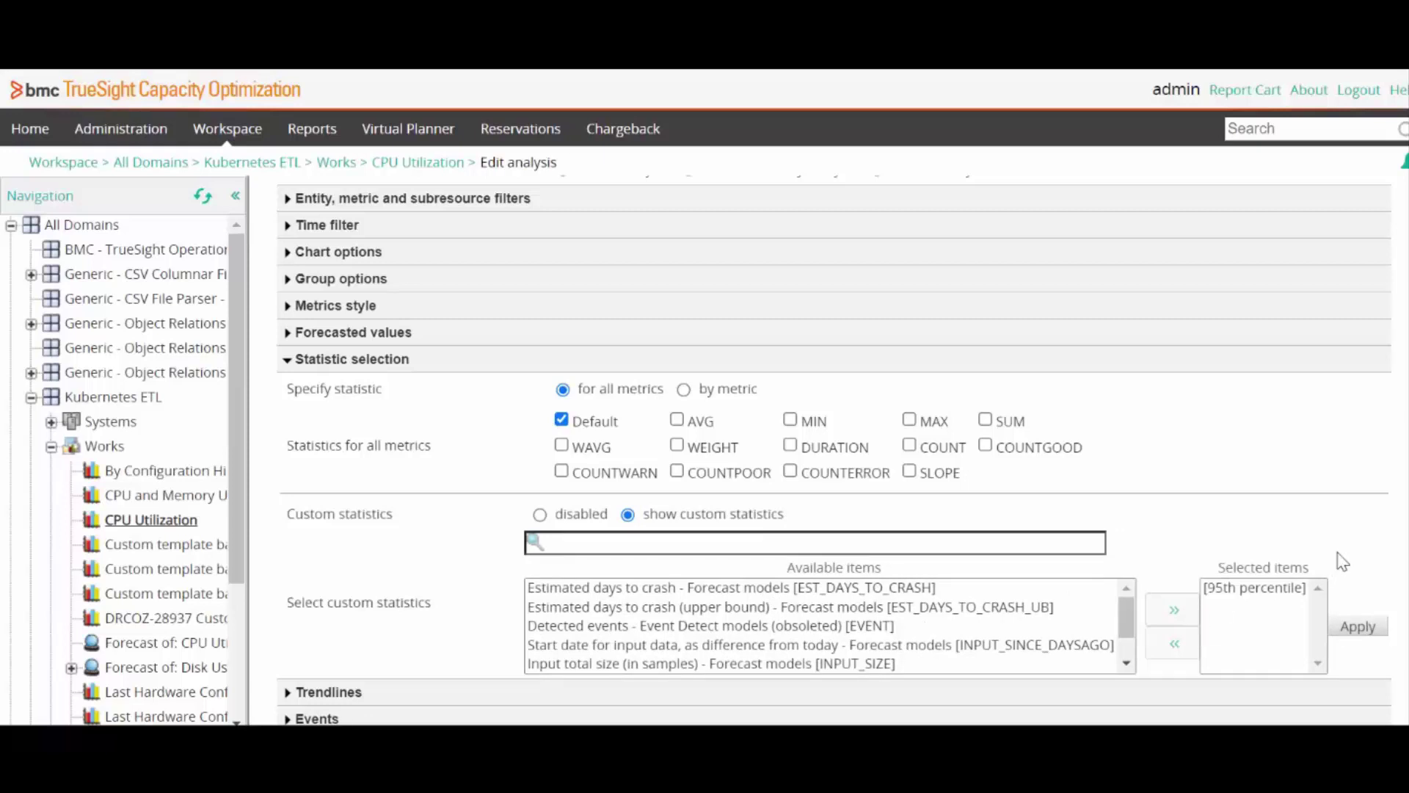
click(1360, 628)
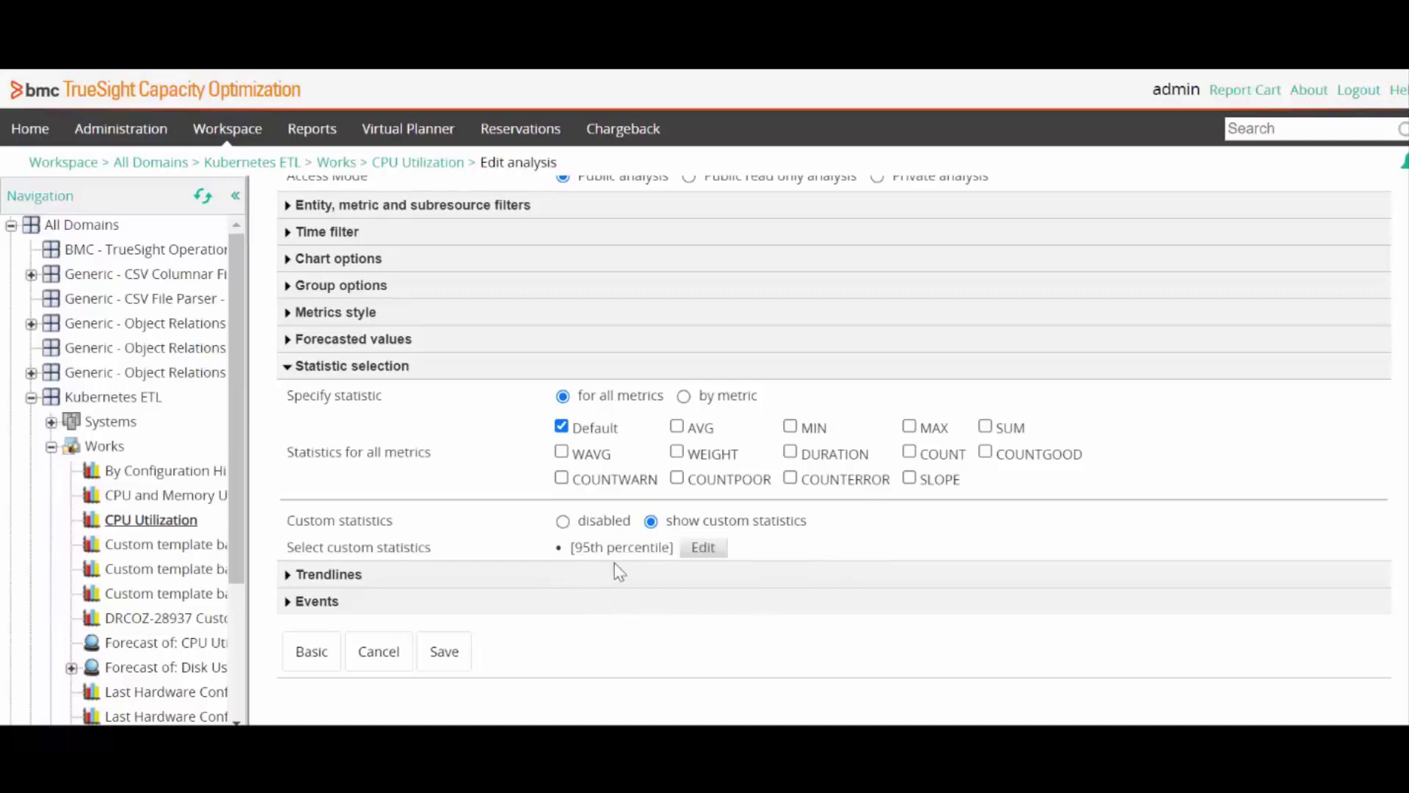
click(455, 659)
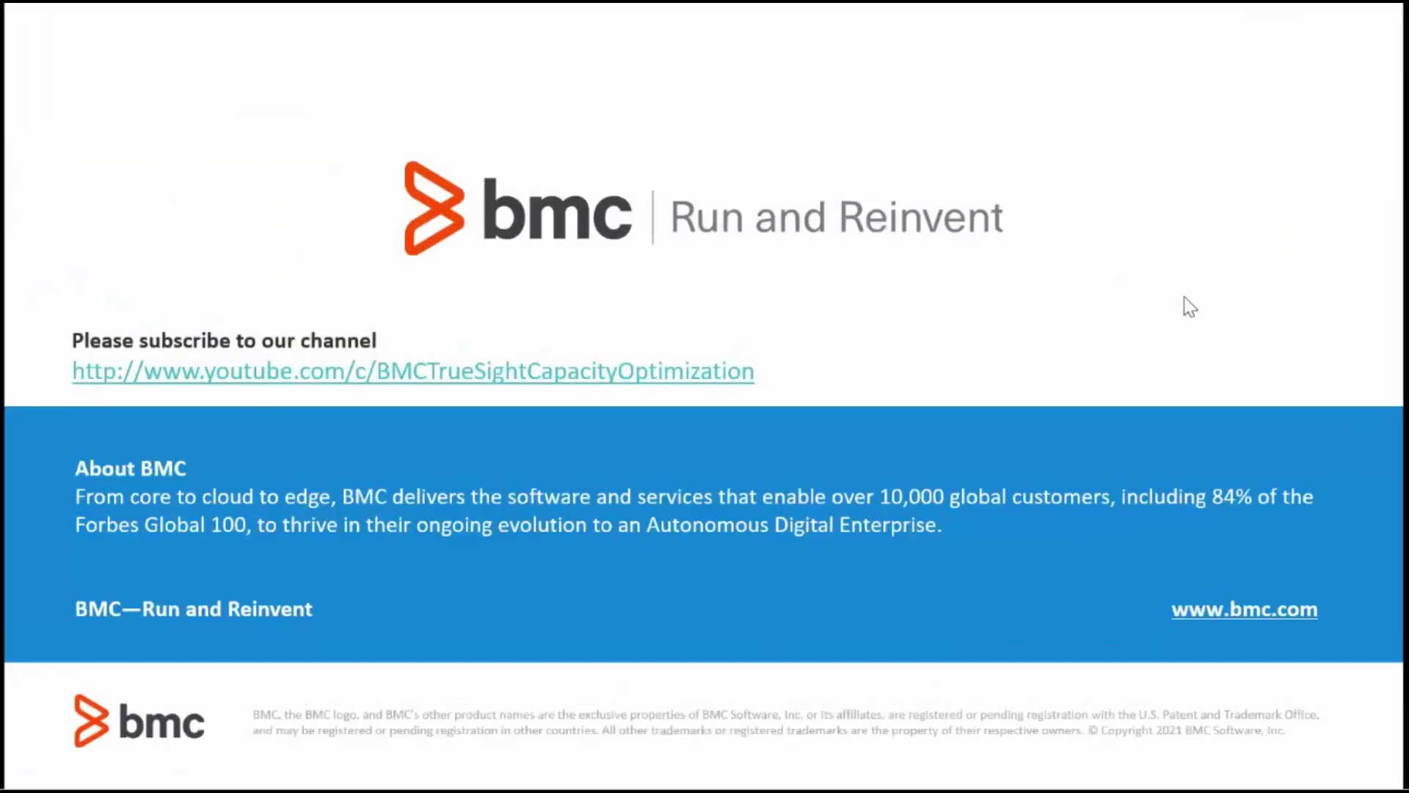